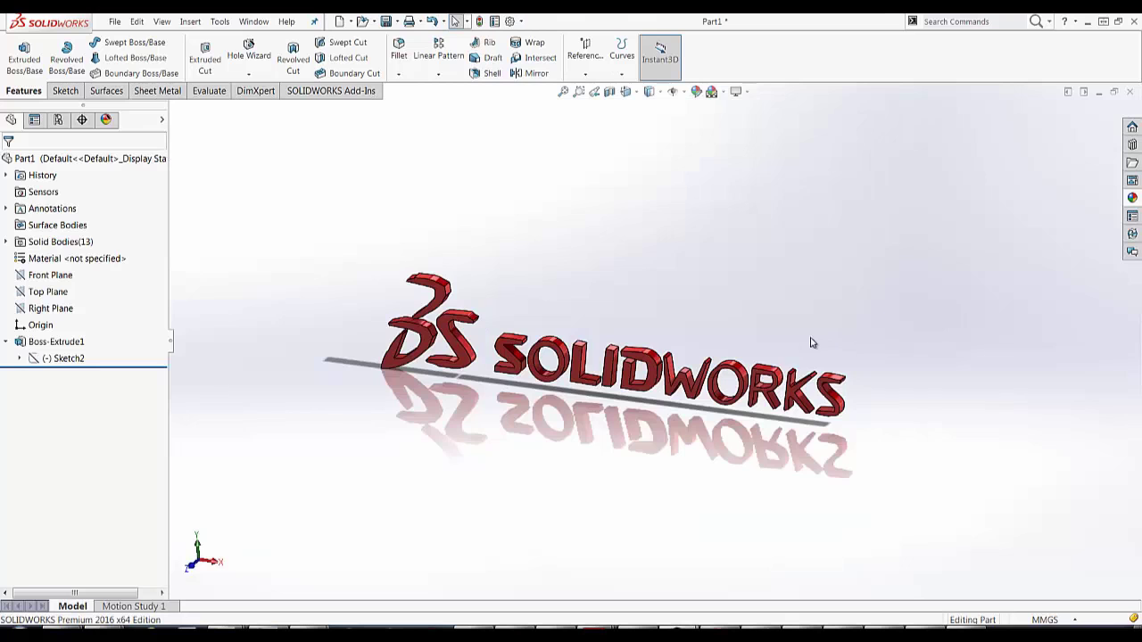
Review the SolidWorksNewLogo-550x177 image in Windows Photo Viewer, then close the viewer.
middle_drag(811, 341, 828, 302)
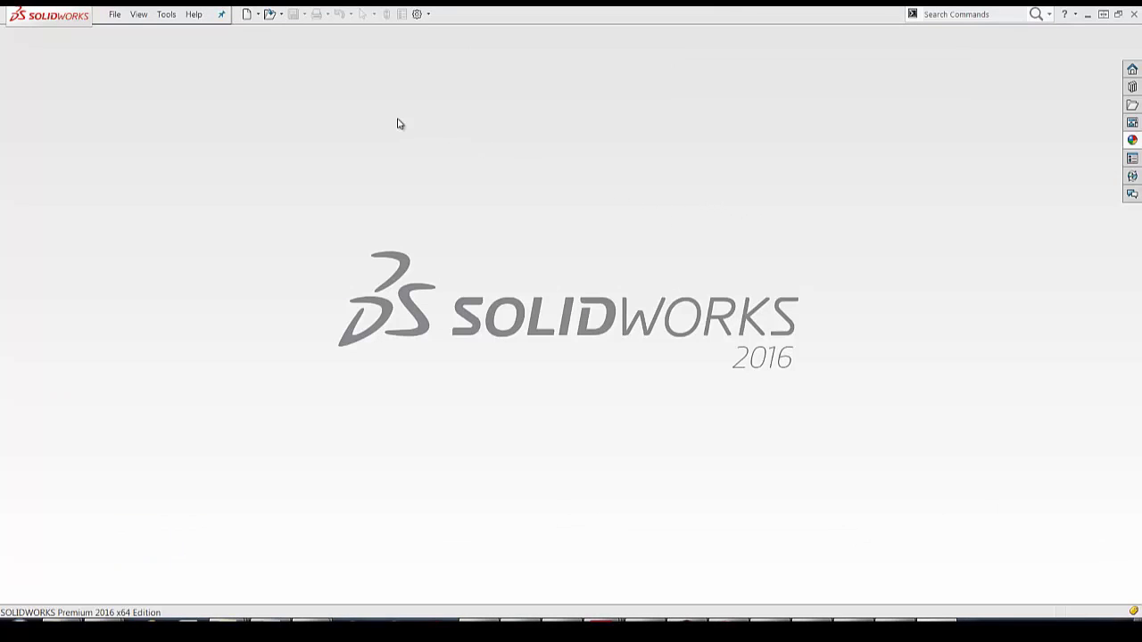
click(429, 15)
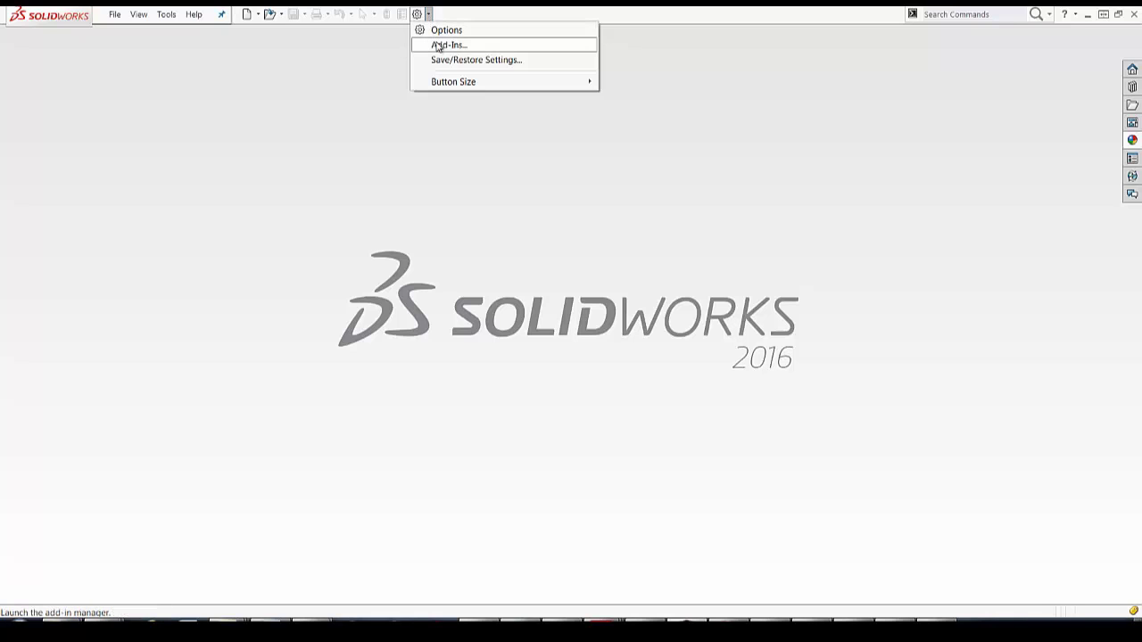
click(446, 45)
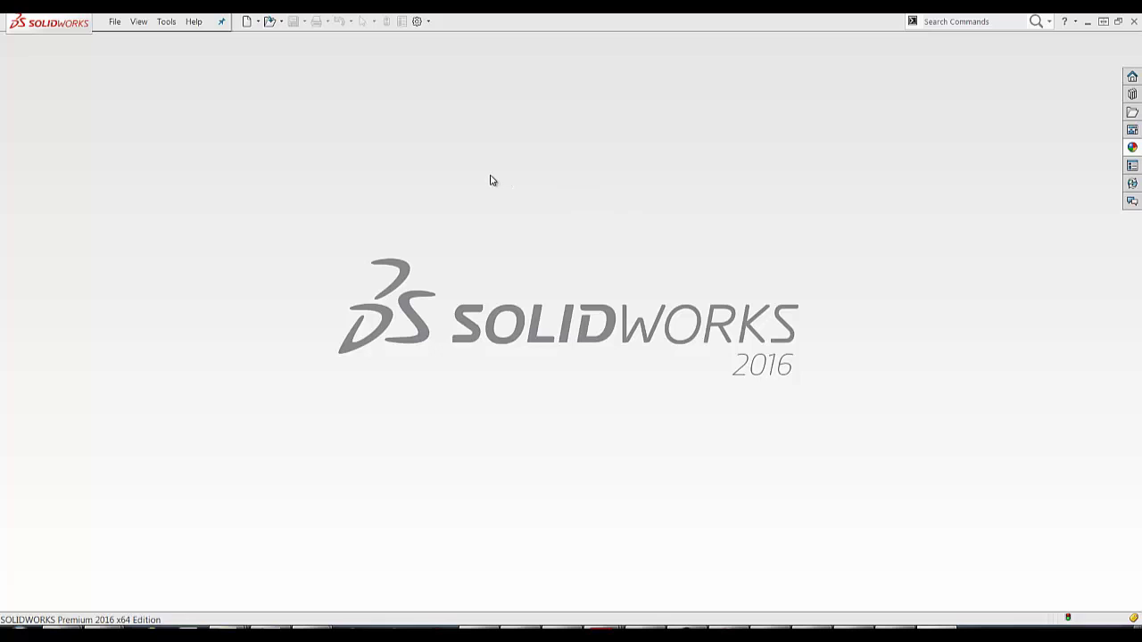
Create a new Part document and start a sketch on its Front Plane.
click(249, 22)
drag(423, 199, 549, 30)
click(603, 307)
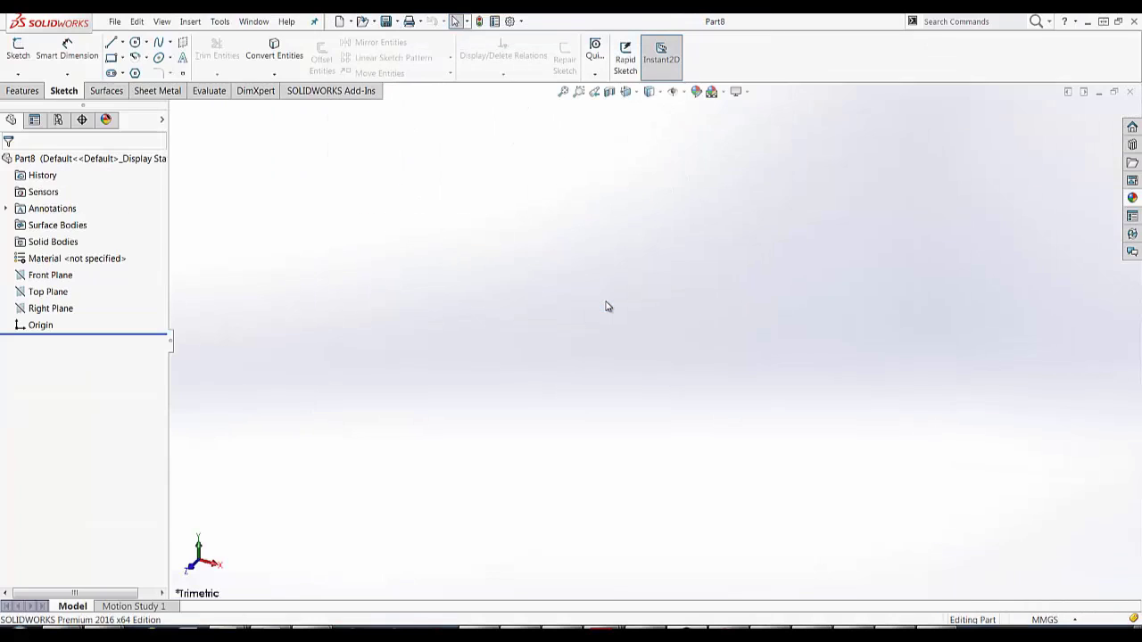
right_click(58, 282)
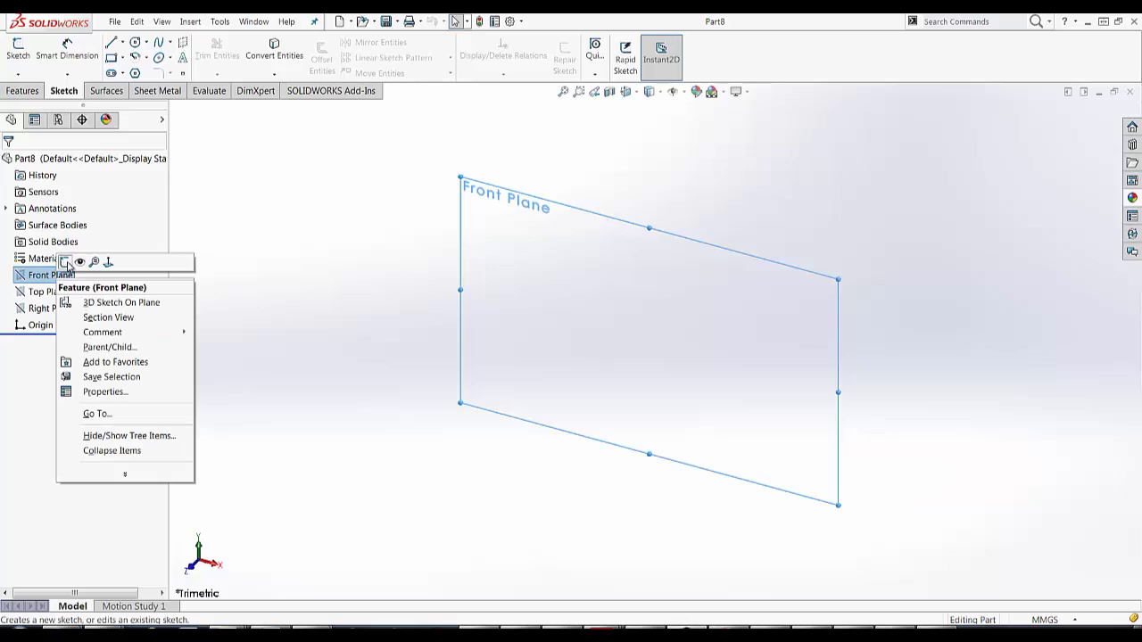
click(69, 261)
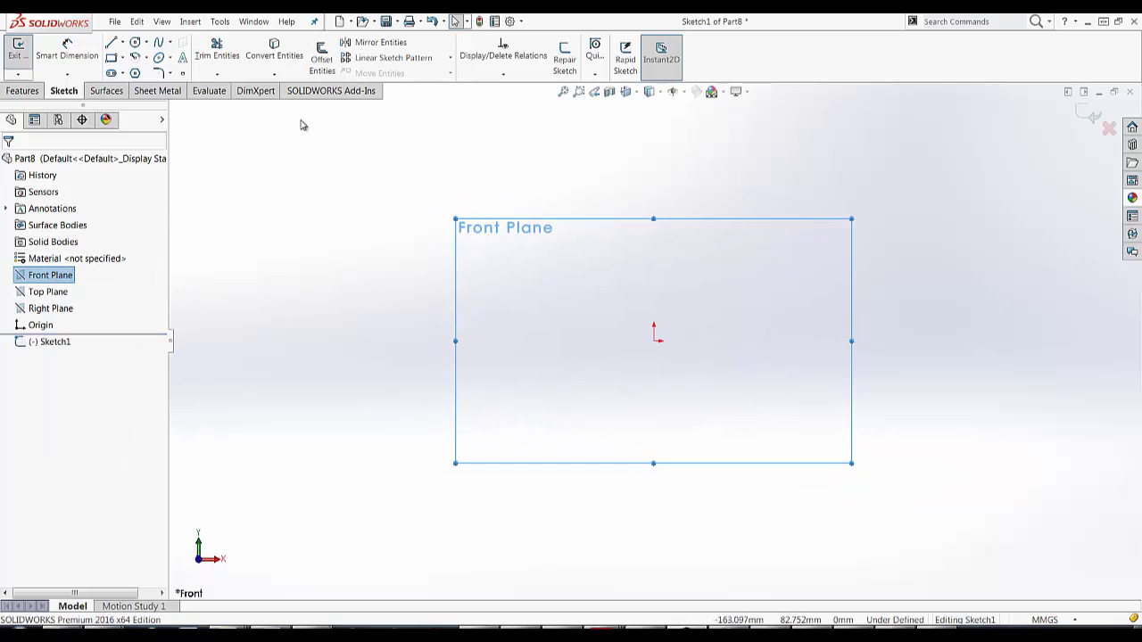
Insert SolidWorksNewLogo-550x177 (1) as a Sketch Picture, keeping the Picture Files type.
click(223, 23)
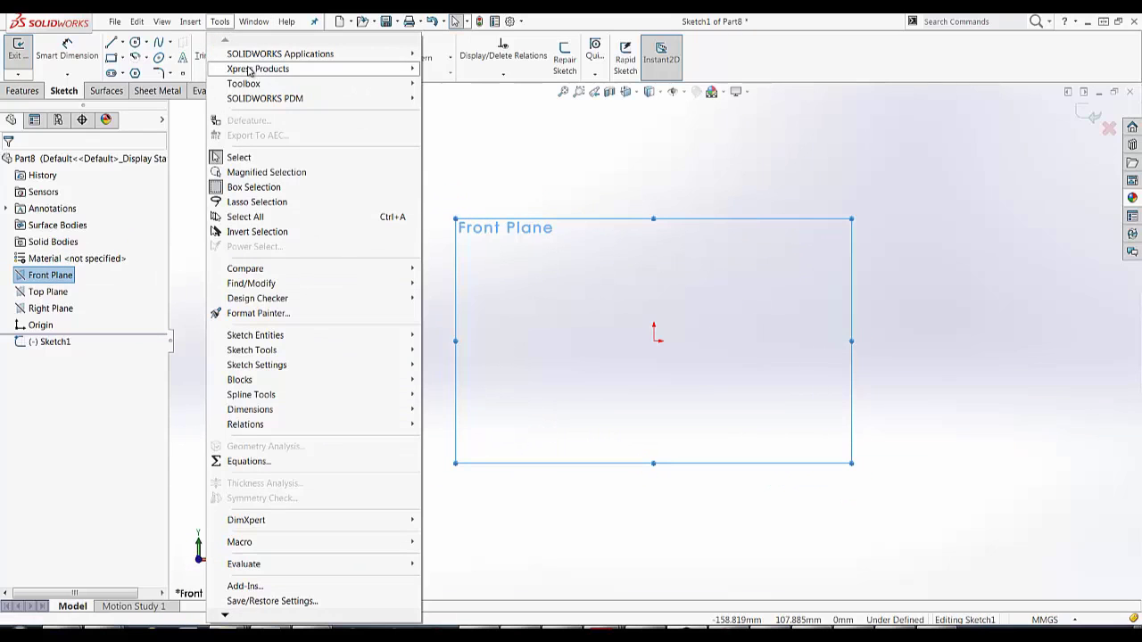
mouse_move(275, 351)
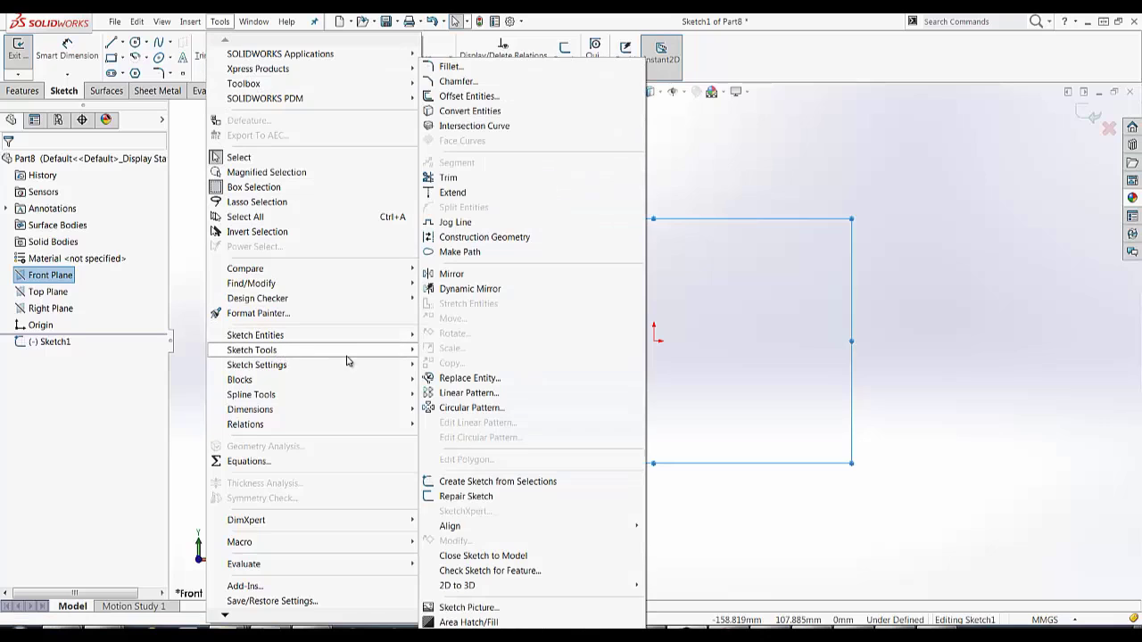
click(459, 610)
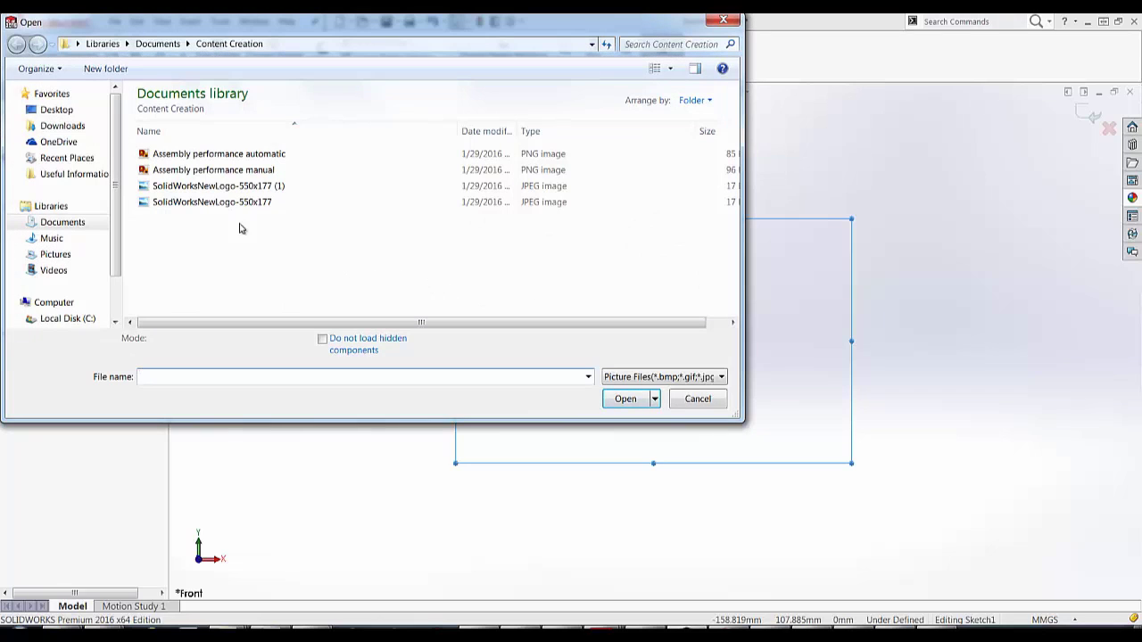
click(235, 187)
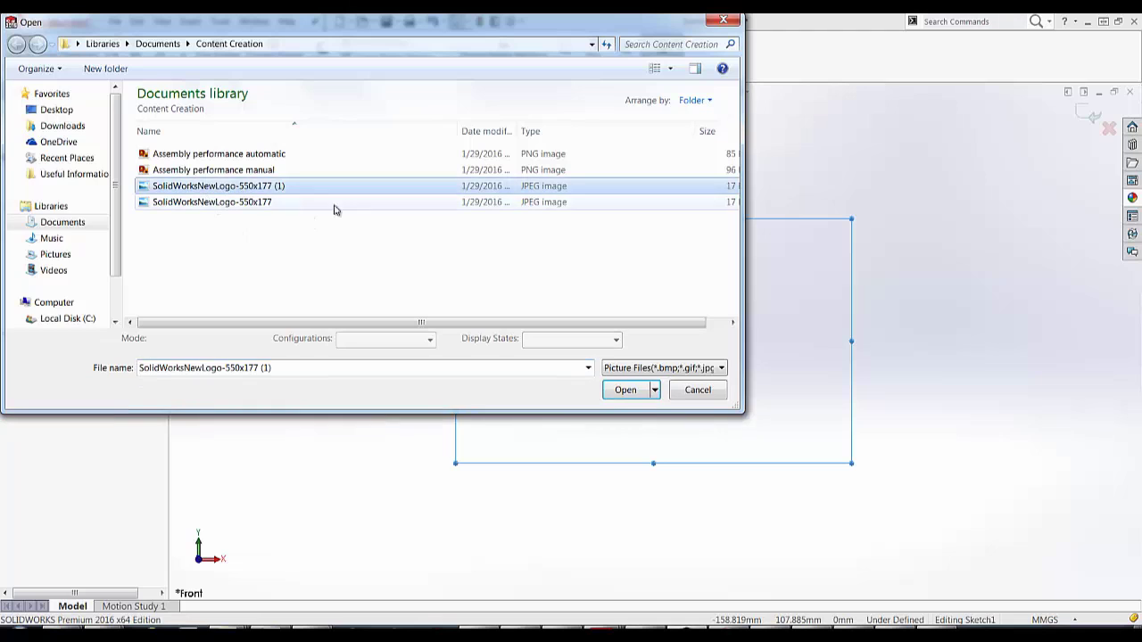
click(687, 370)
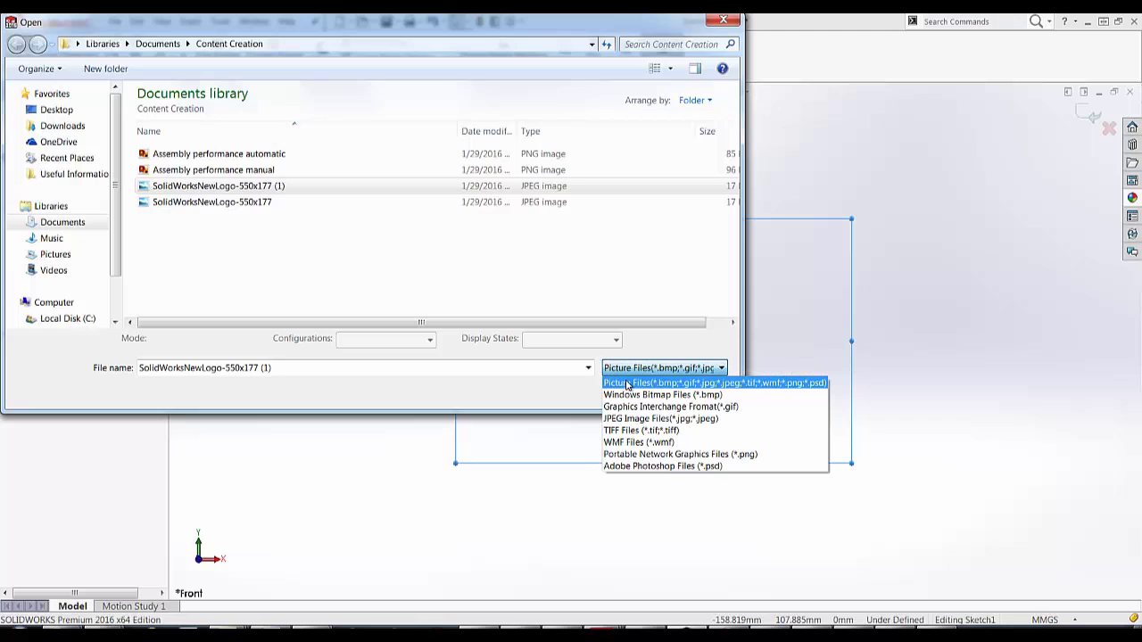
click(648, 358)
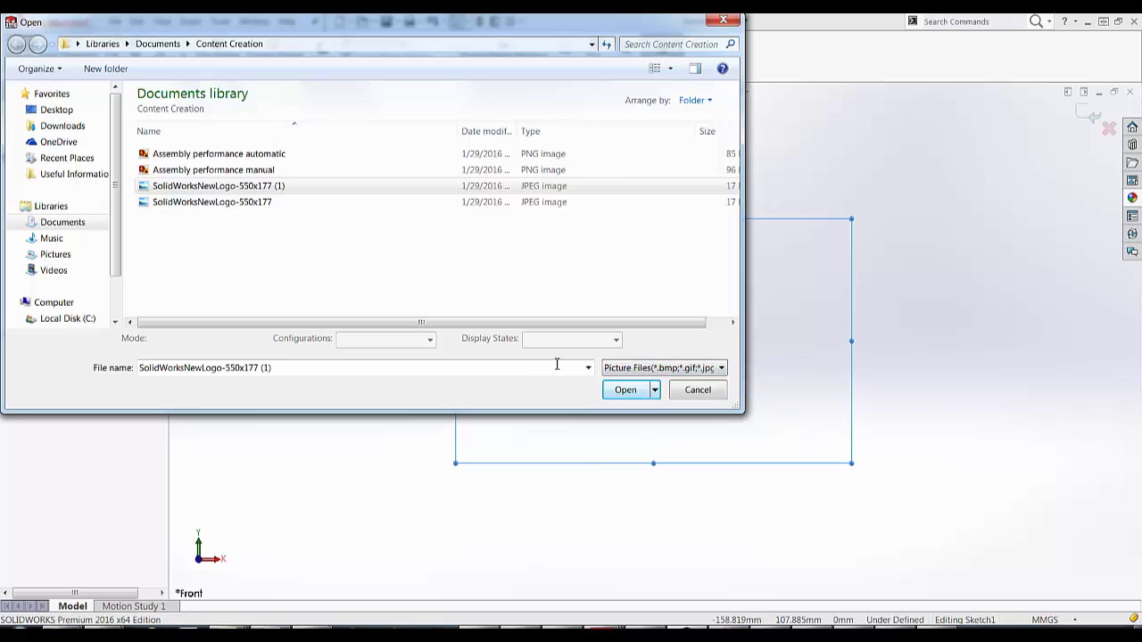
click(625, 391)
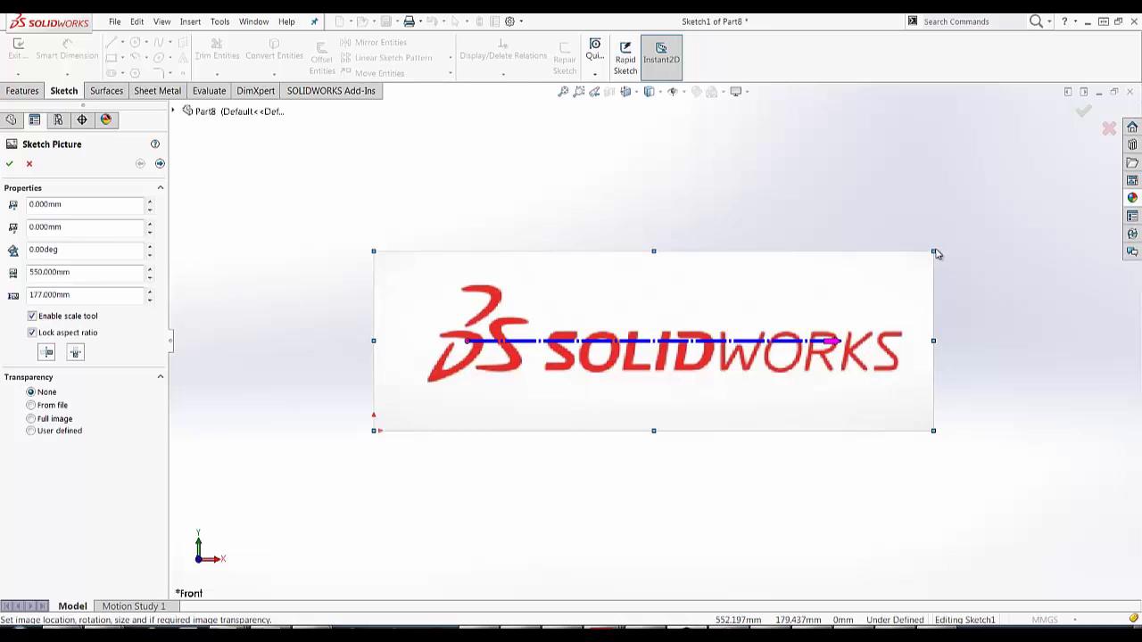
Shrink the logo picture, setting its width to 360 mm and height to 115 mm.
drag(934, 251, 693, 316)
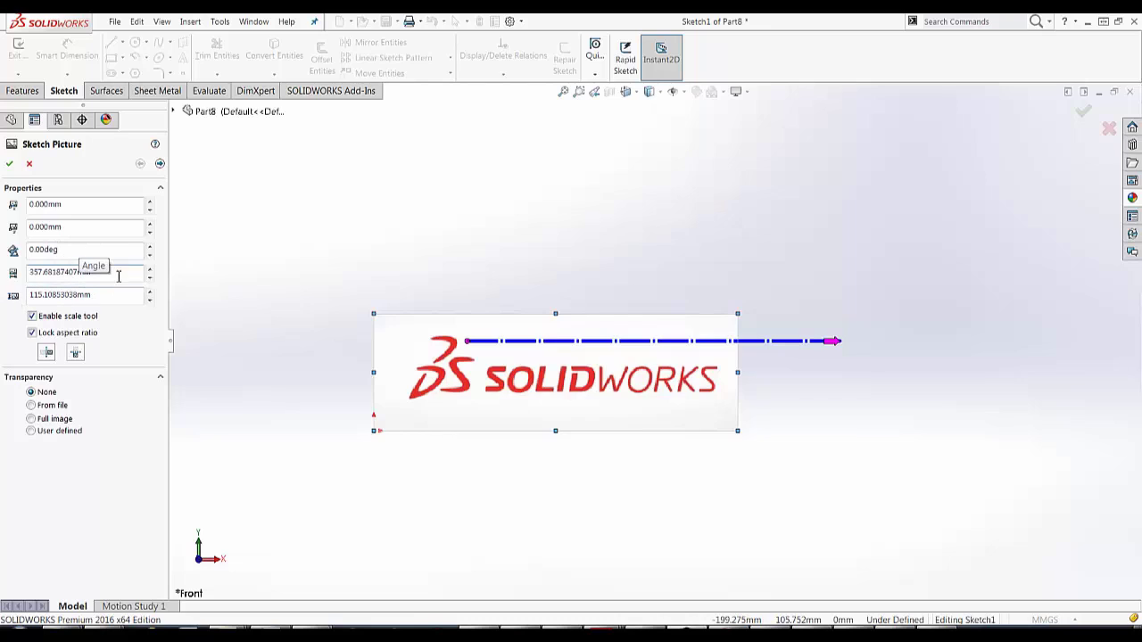
drag(109, 272, 28, 277)
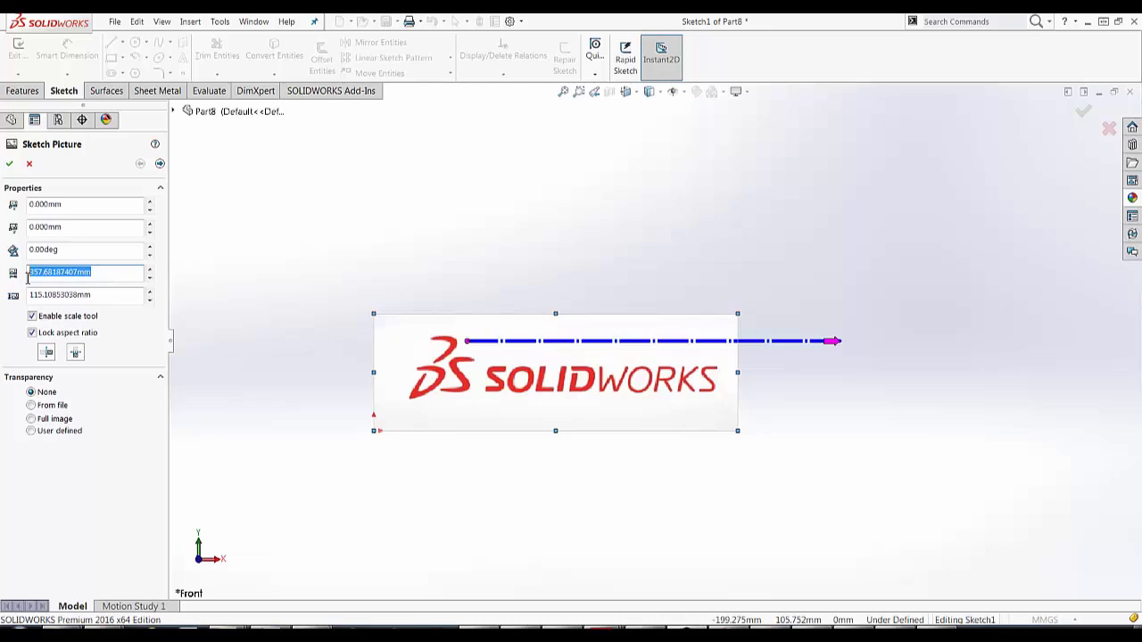
text(360)
key(Return)
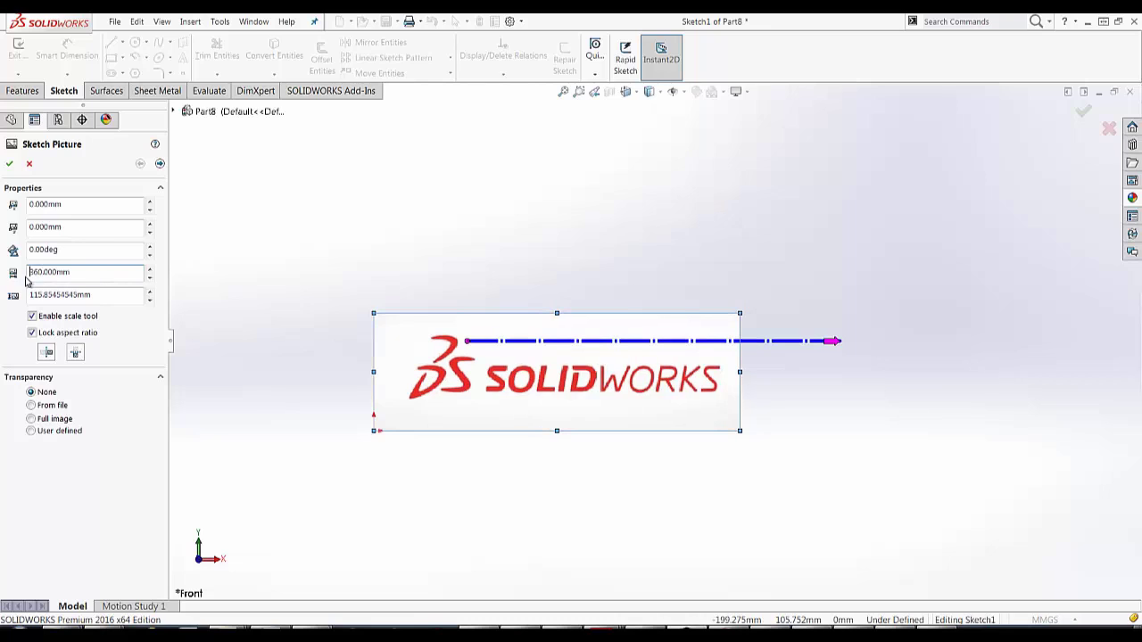
drag(109, 291, 27, 295)
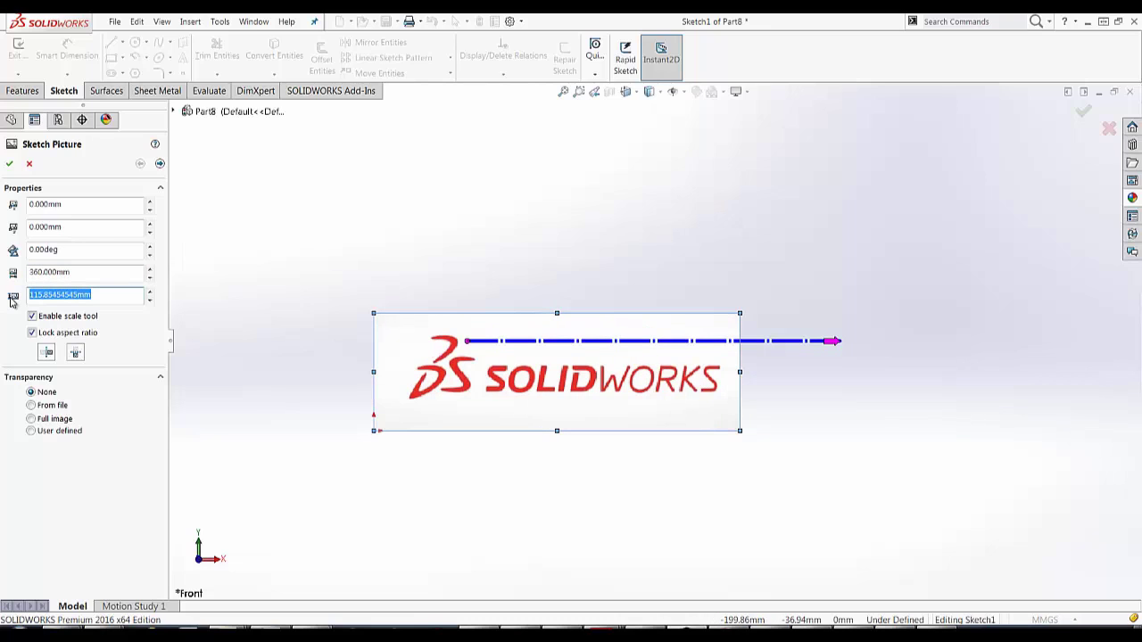
text(115)
key(Return)
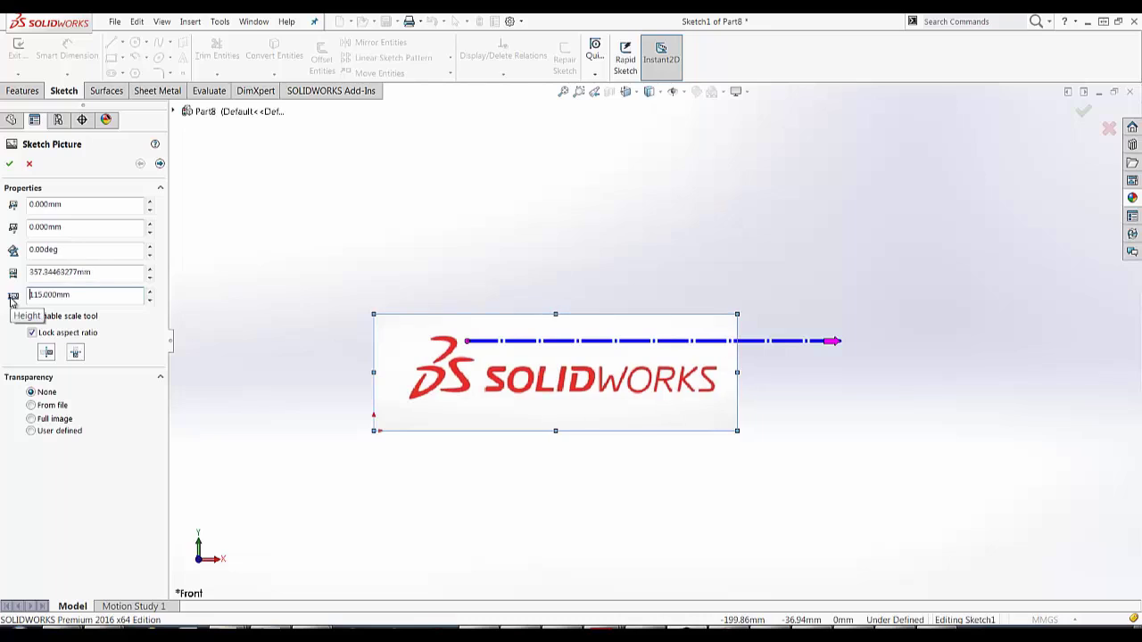
Set User defined transparency with Transparency 1.00 and Matching tolerance 1.00.
click(32, 433)
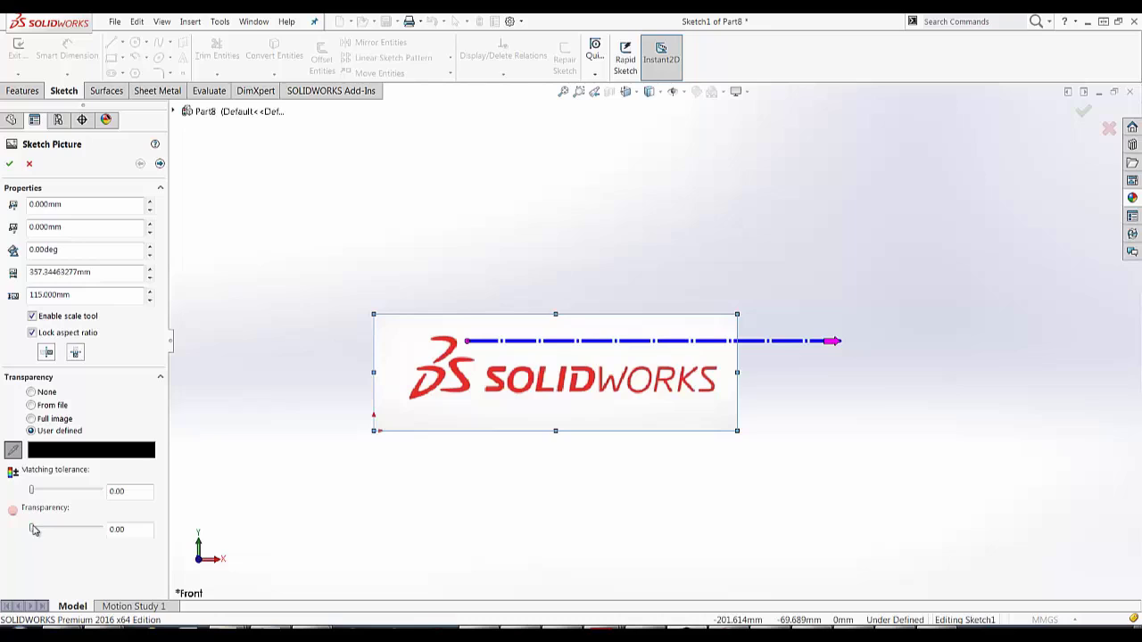
drag(31, 530, 151, 529)
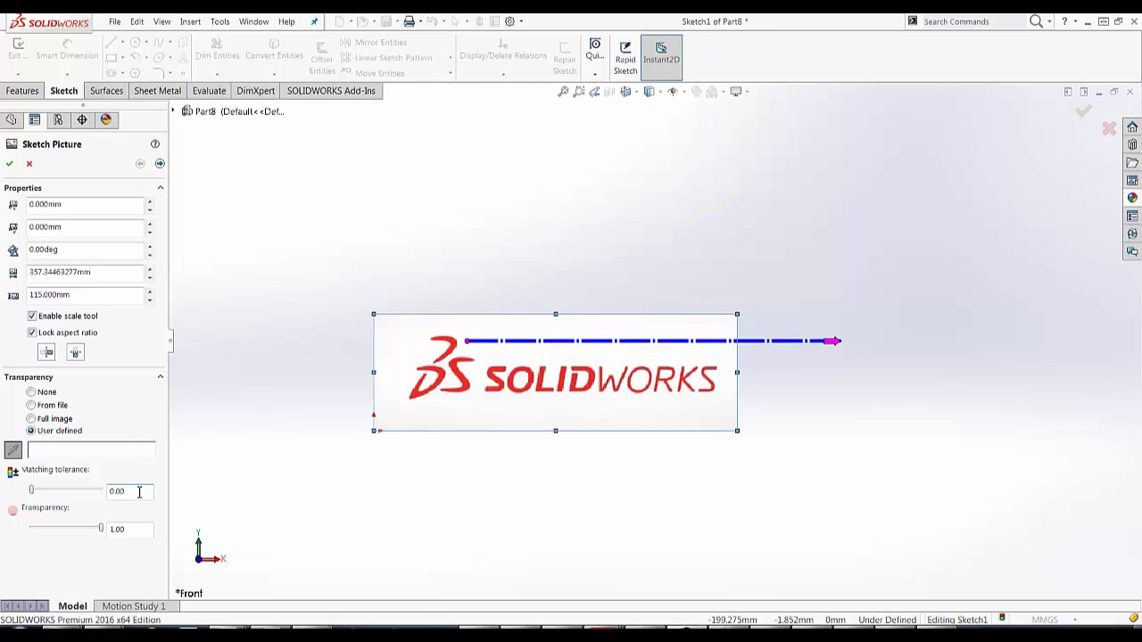
drag(140, 492, 97, 496)
text(1)
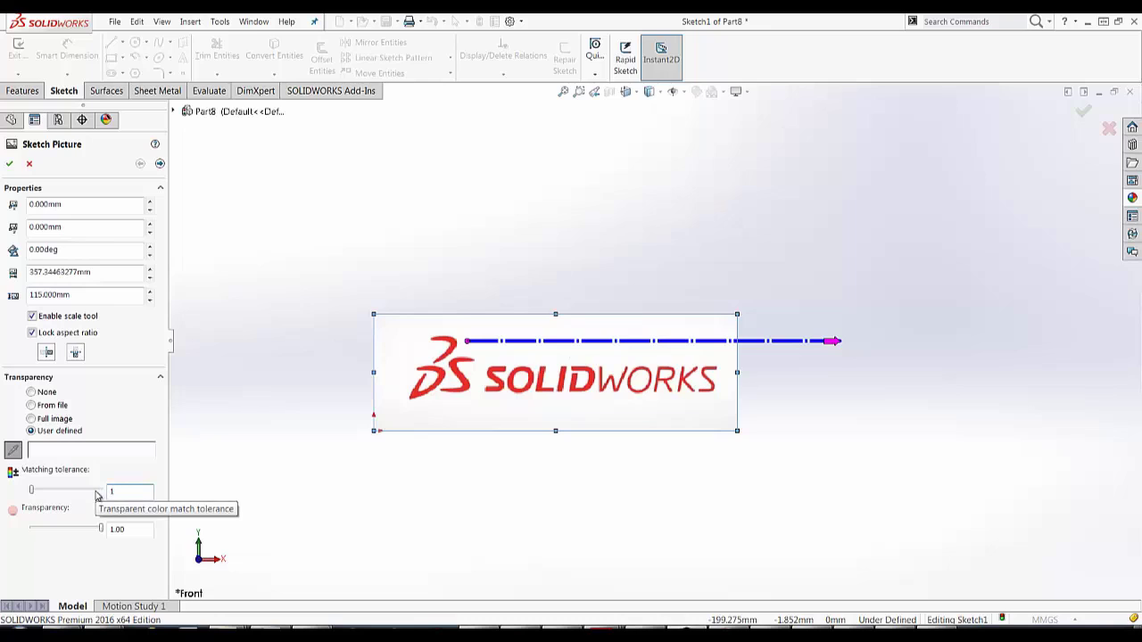
key(Return)
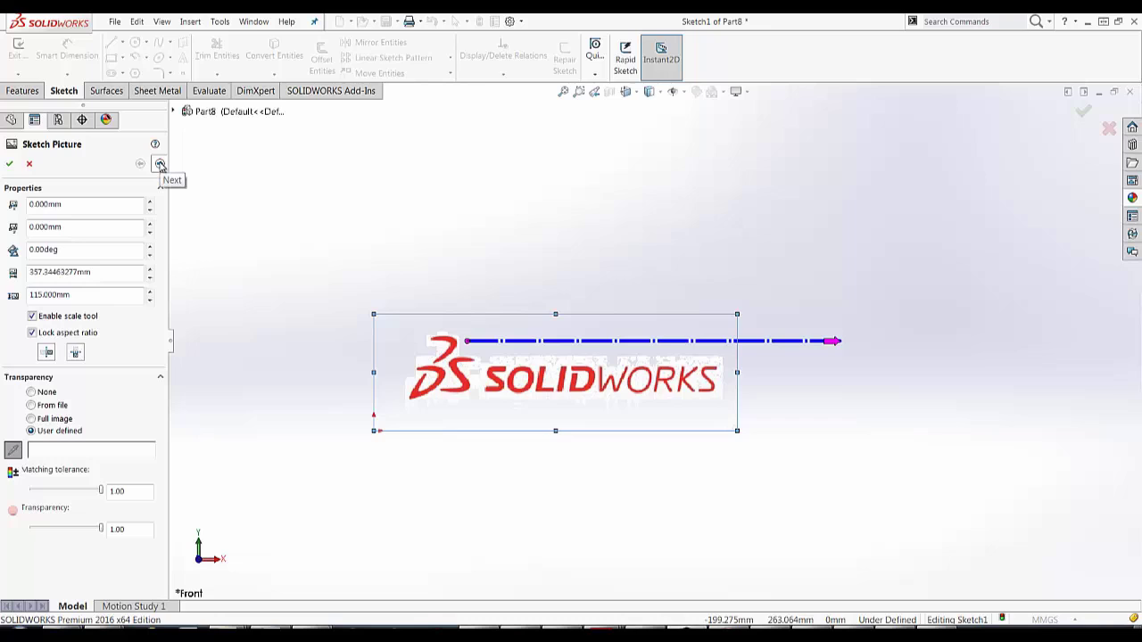
Box-select the whole logo as the trace area and begin the auto-trace.
click(159, 164)
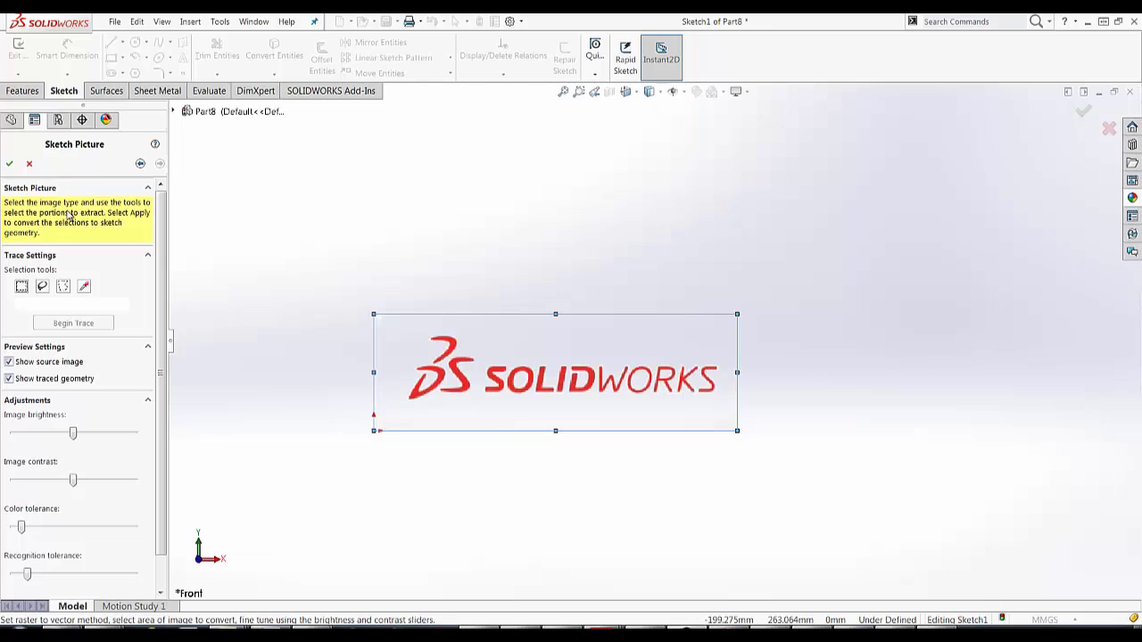
click(22, 287)
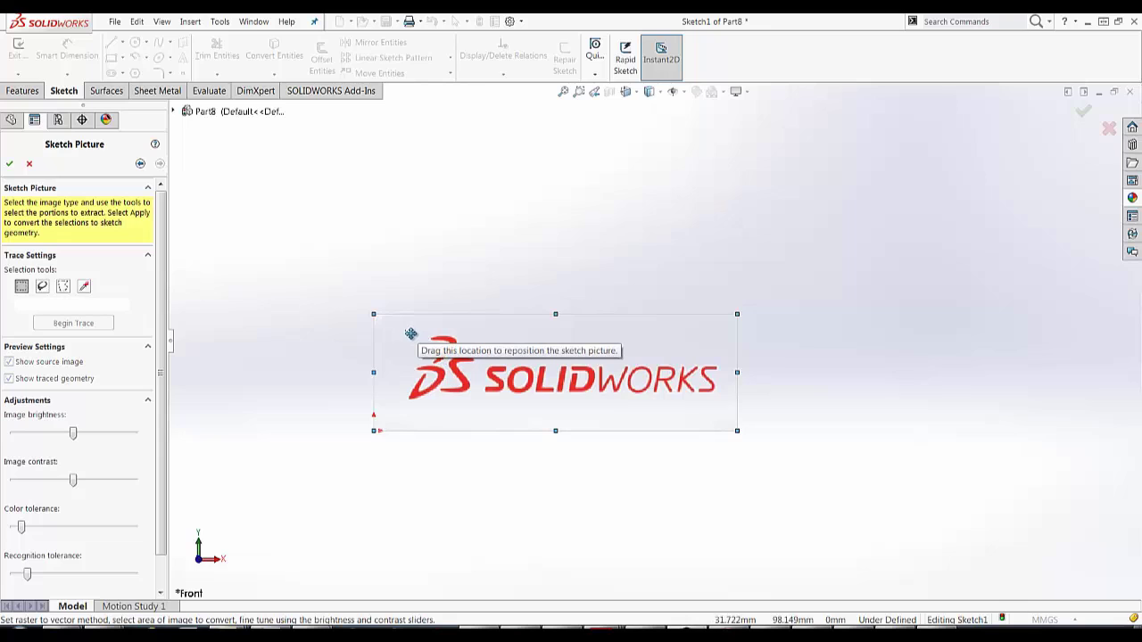
mouse_move(407, 331)
mouse_down()
mouse_move(500, 413)
mouse_move(723, 409)
mouse_up()
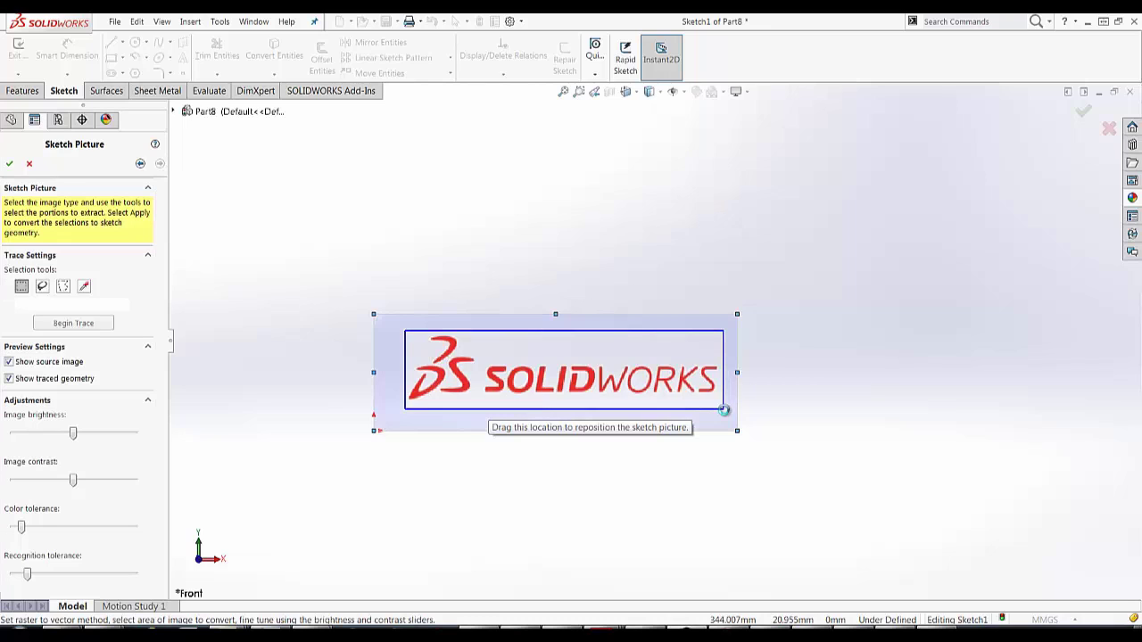
click(71, 325)
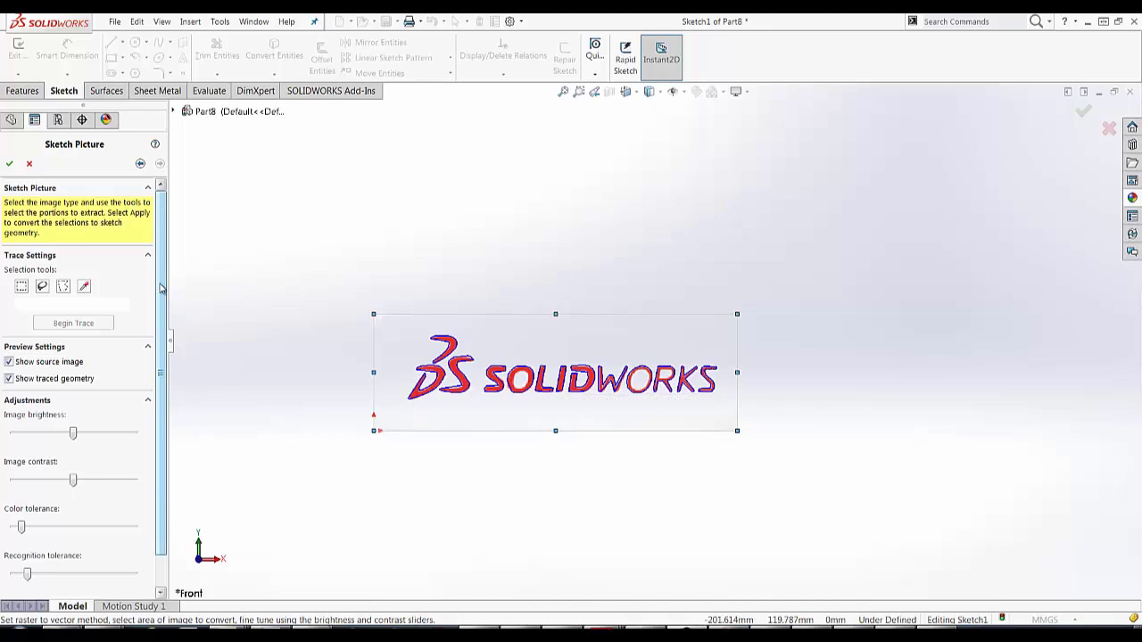
Lower the color tolerance, raise the image contrast, and apply the refined trace.
scroll(150, 343, down, 2)
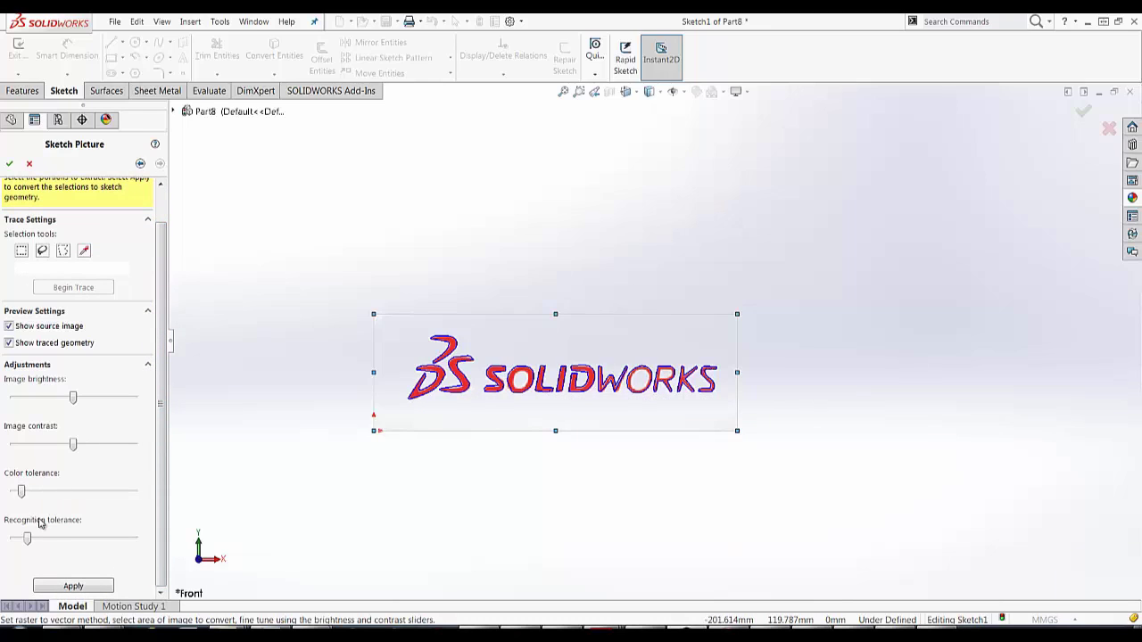
mouse_move(28, 541)
mouse_down()
mouse_move(17, 546)
mouse_move(71, 546)
mouse_move(32, 559)
mouse_up()
drag(32, 558, 27, 561)
drag(21, 491, 26, 491)
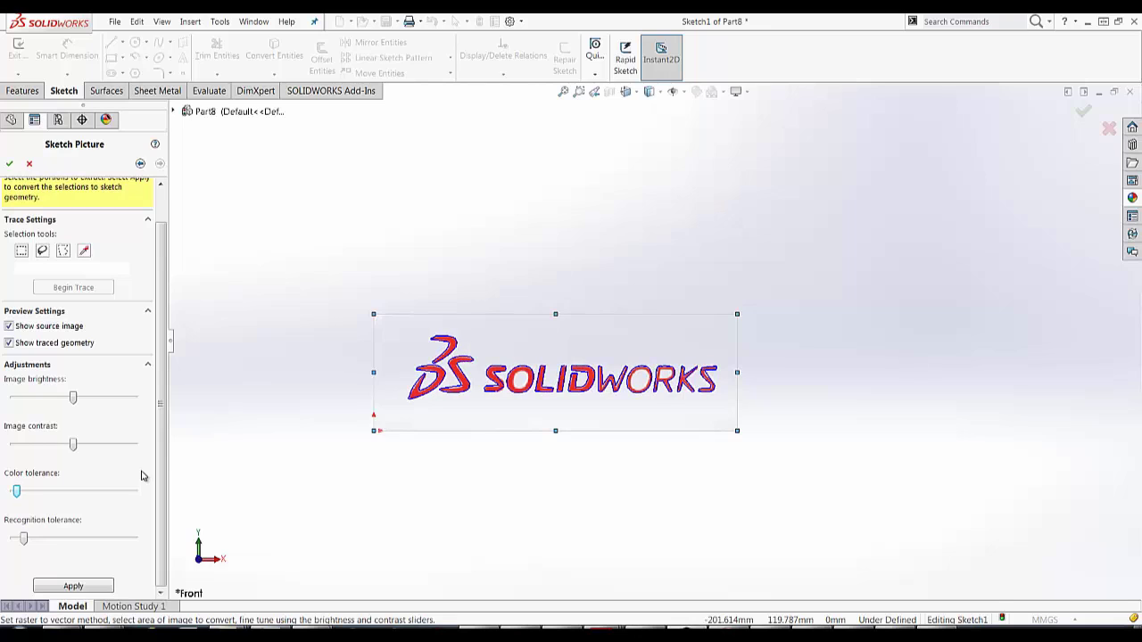
key(Left)
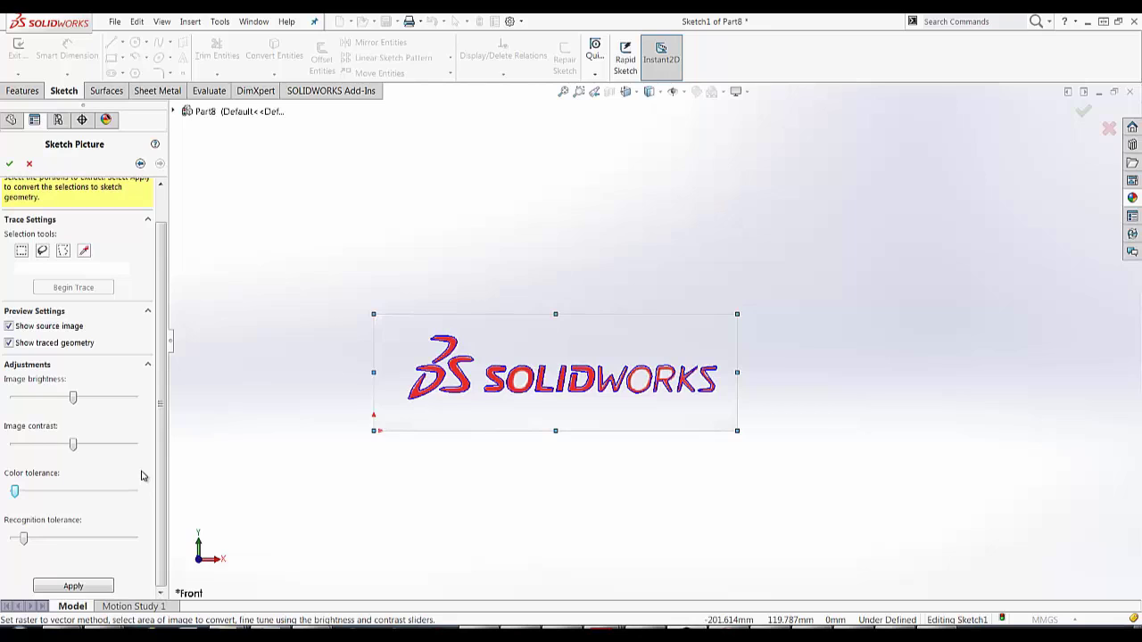
drag(75, 446, 80, 446)
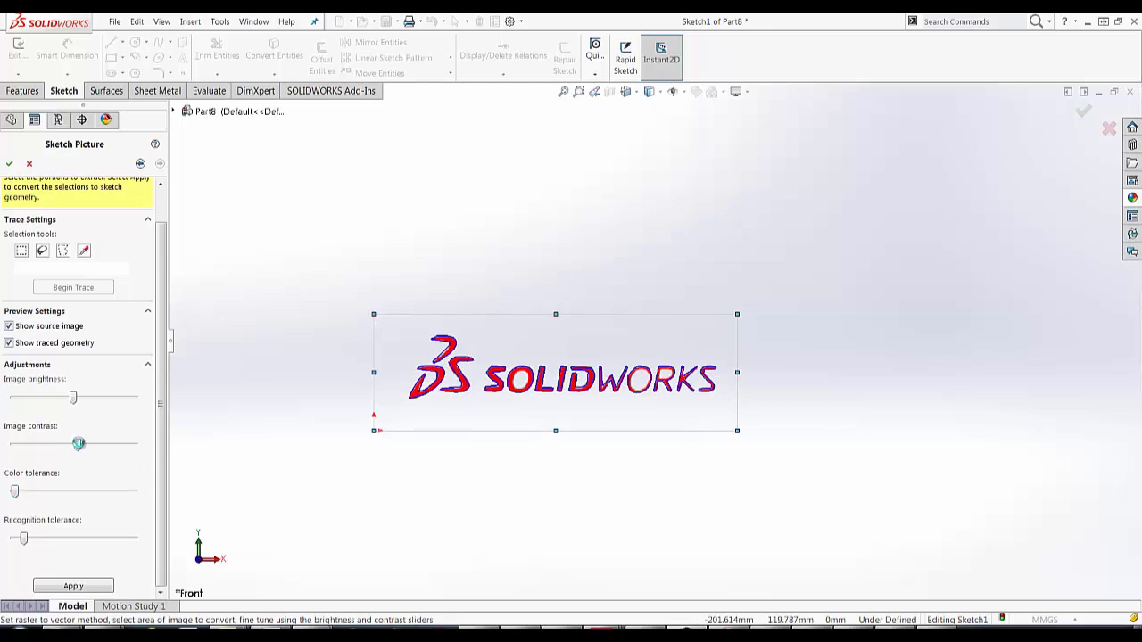
click(102, 586)
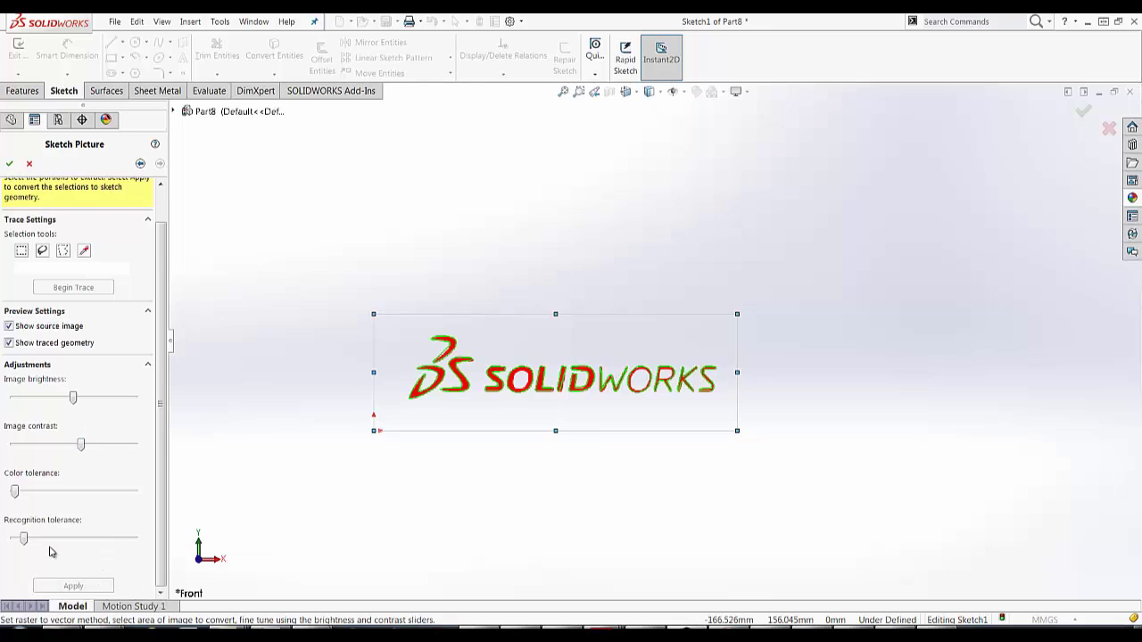
click(7, 165)
click(558, 349)
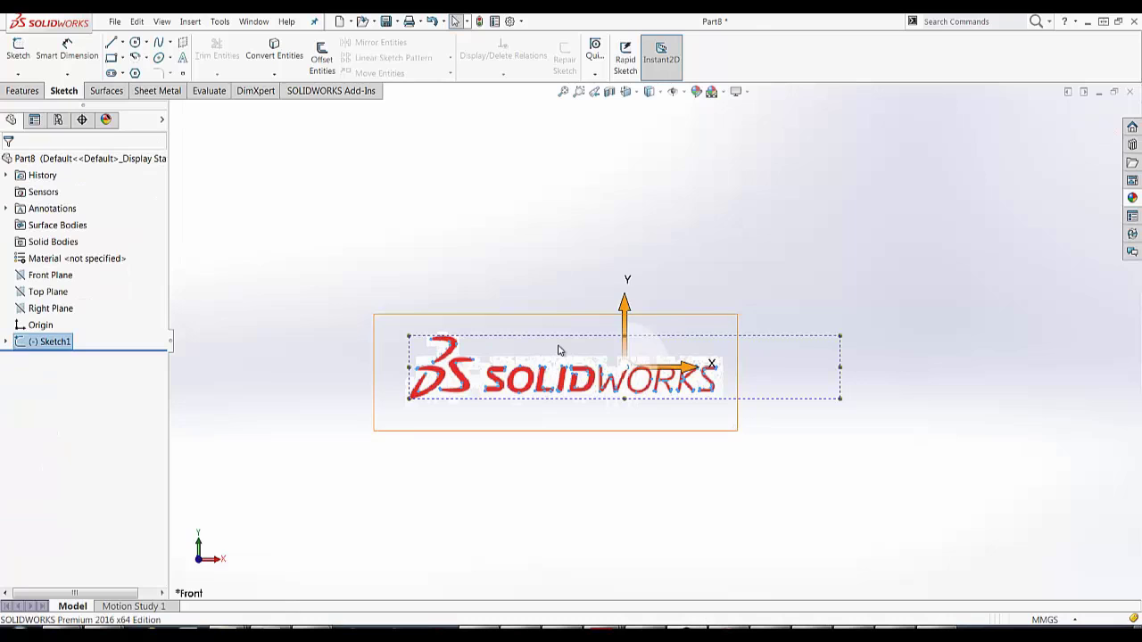
scroll(598, 372, down, 3)
drag(536, 337, 524, 349)
right_click(584, 346)
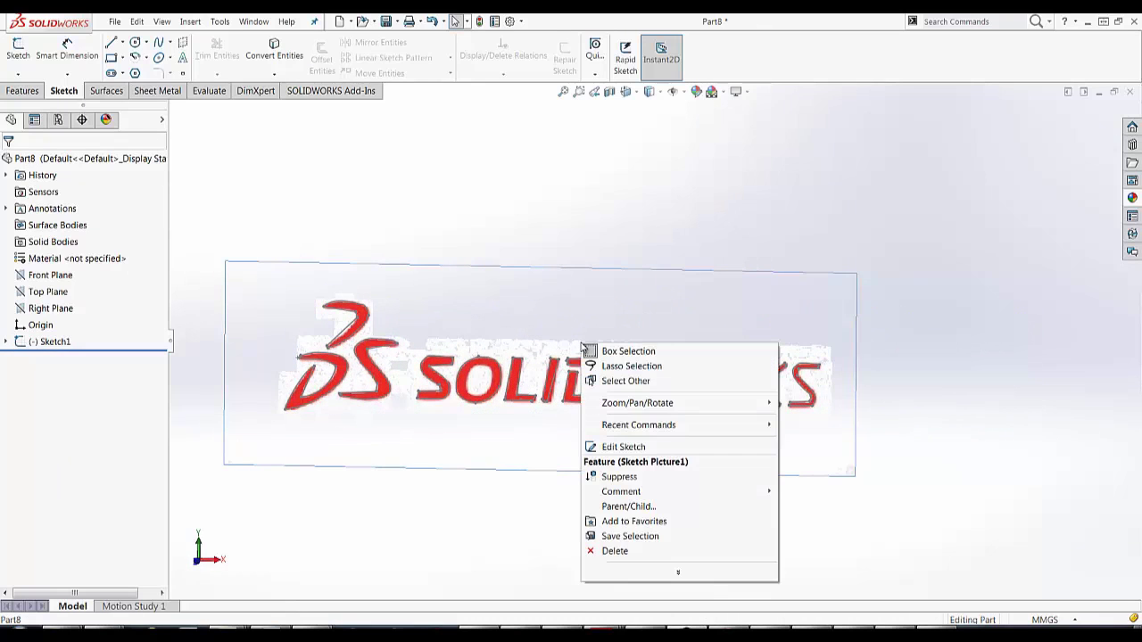
click(619, 477)
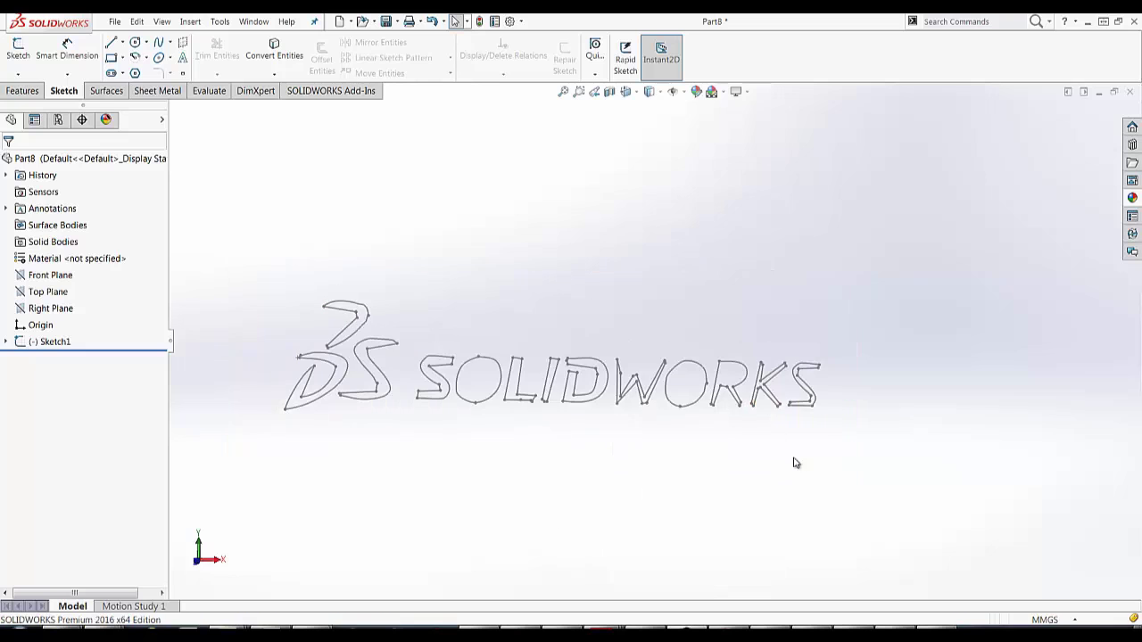
mouse_move(710, 290)
middle_down()
mouse_move(684, 319)
mouse_move(696, 288)
mouse_move(751, 290)
mouse_move(705, 301)
mouse_move(711, 277)
middle_up()
scroll(473, 420, up, 5)
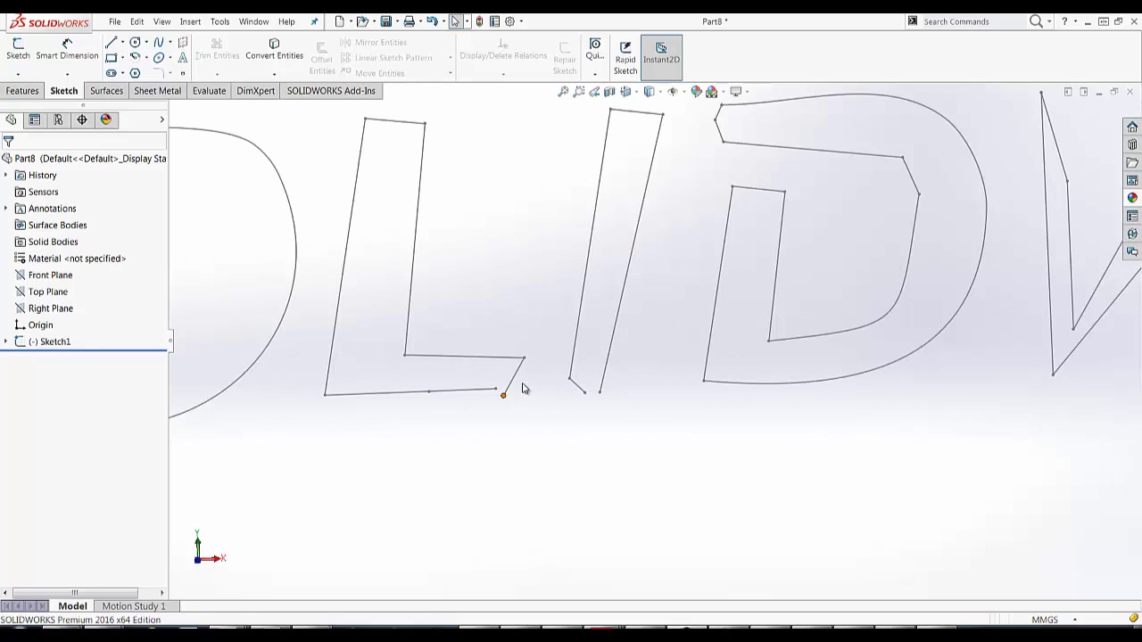
scroll(588, 433, down, 6)
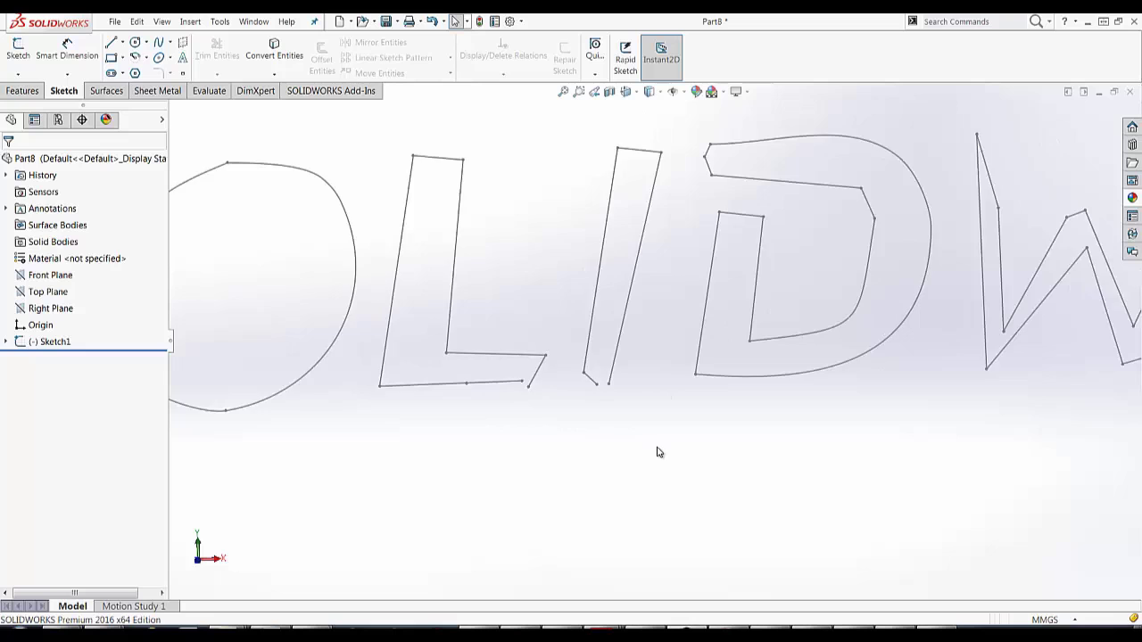
right_click(650, 277)
click(587, 314)
right_click(586, 308)
right_click(536, 303)
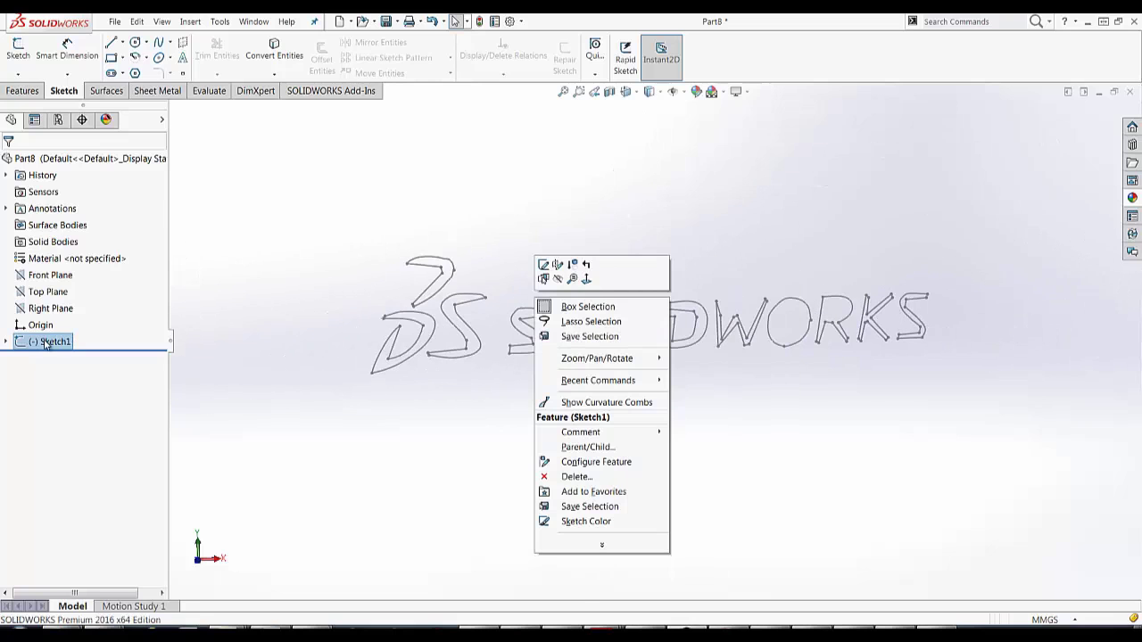
click(6, 342)
right_click(51, 359)
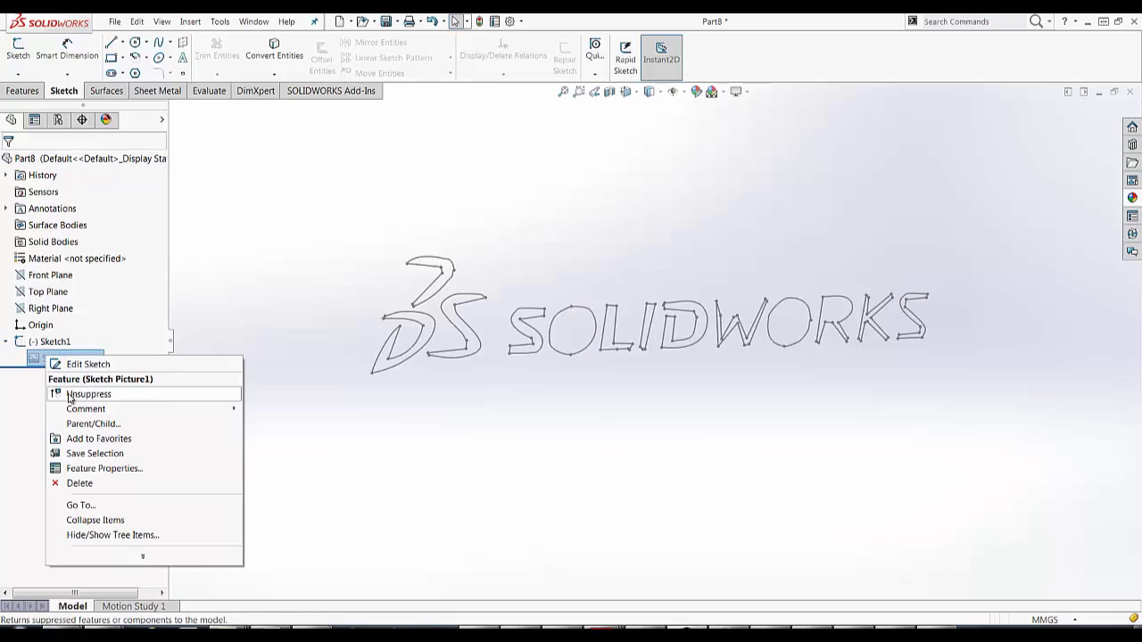
click(67, 395)
click(711, 397)
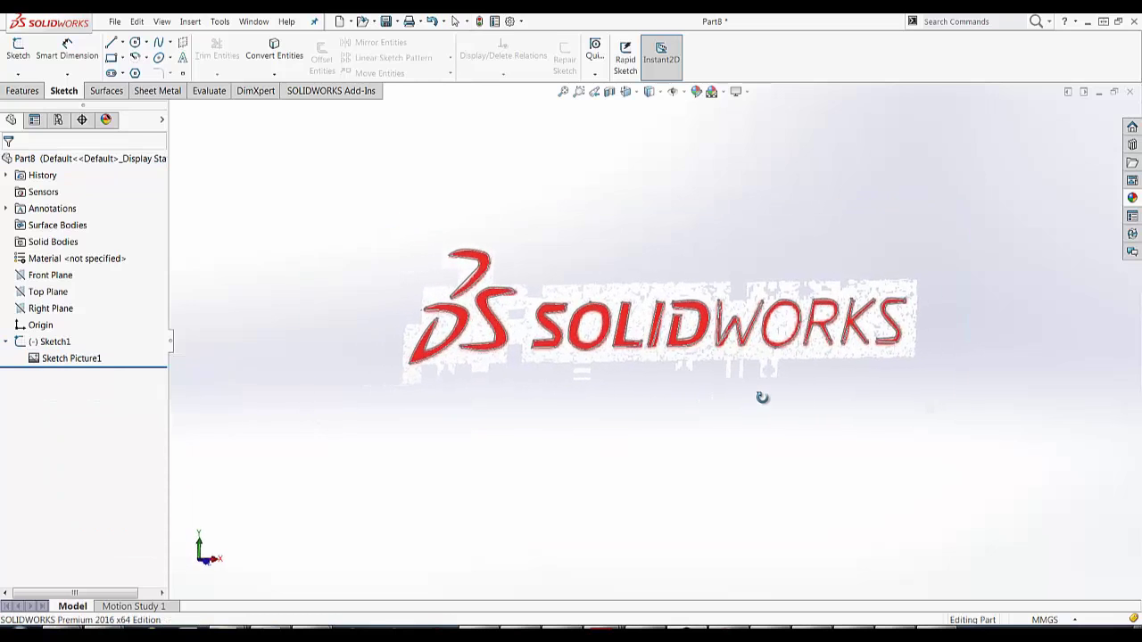
Edit Sketch1 and move the L and I bottom corner points onto the letter edges.
click(54, 342)
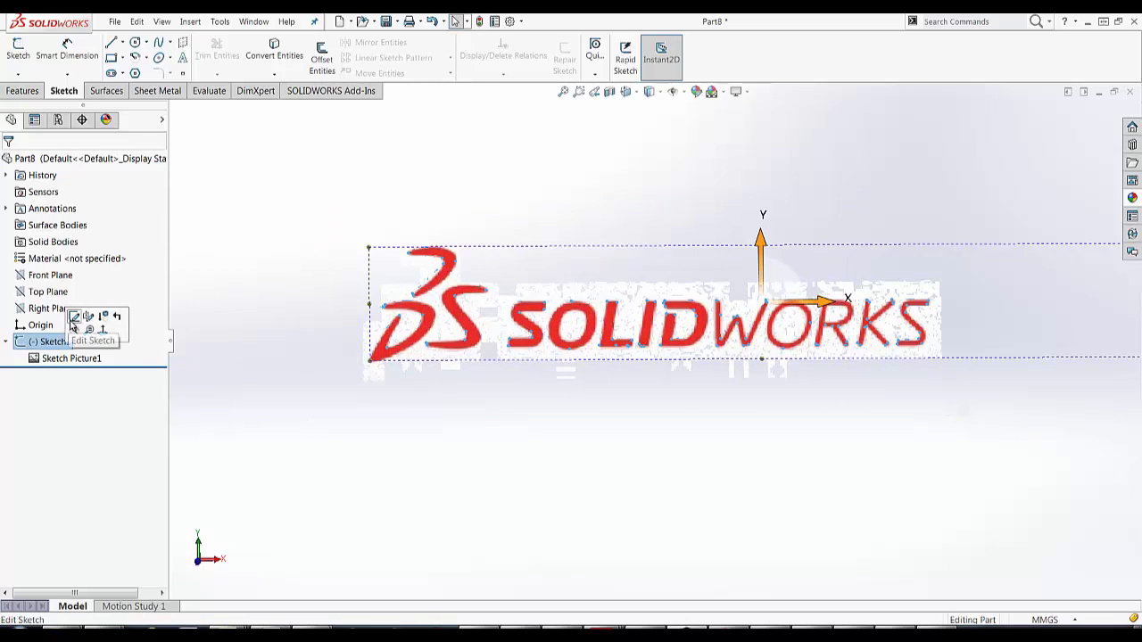
click(78, 314)
scroll(599, 331, down, 5)
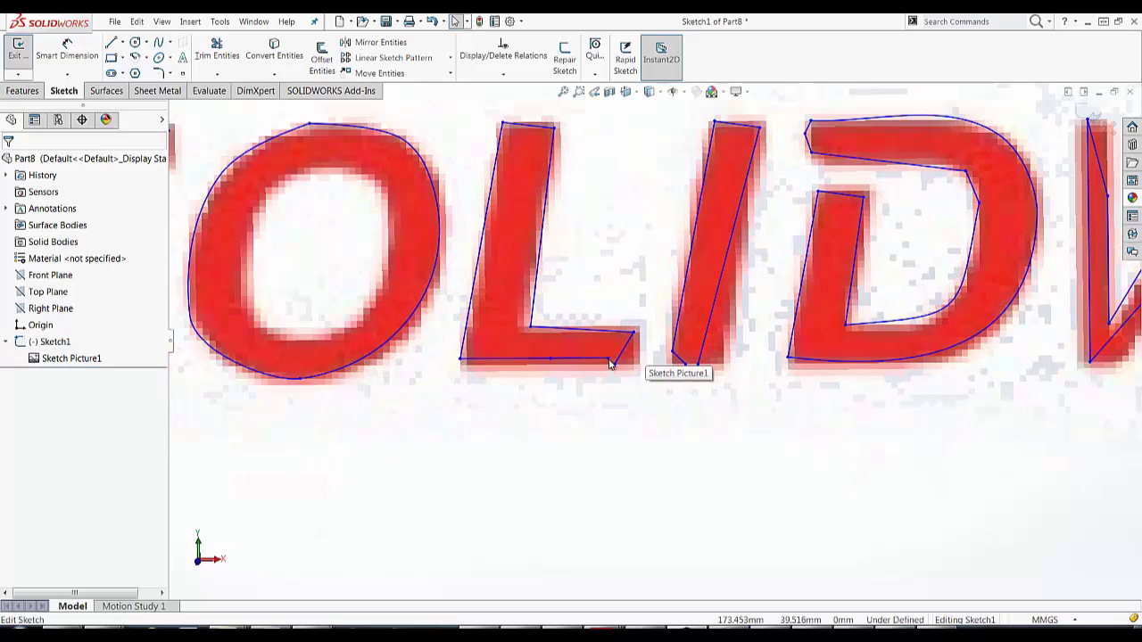
click(614, 367)
mouse_move(620, 364)
mouse_down()
mouse_move(642, 369)
mouse_move(632, 363)
mouse_up()
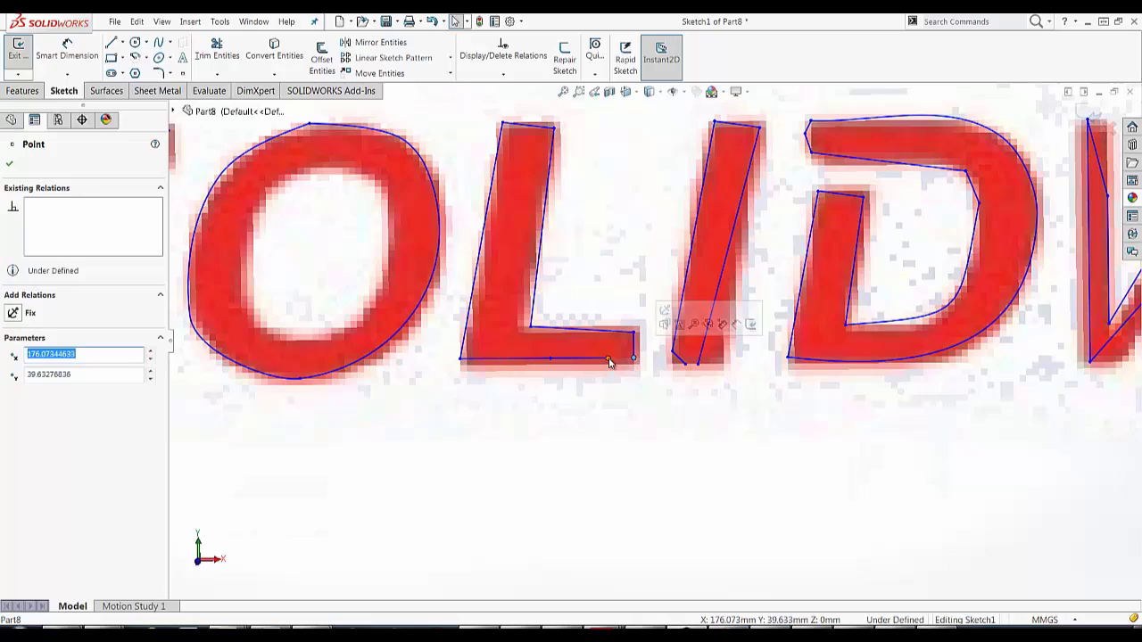
click(643, 359)
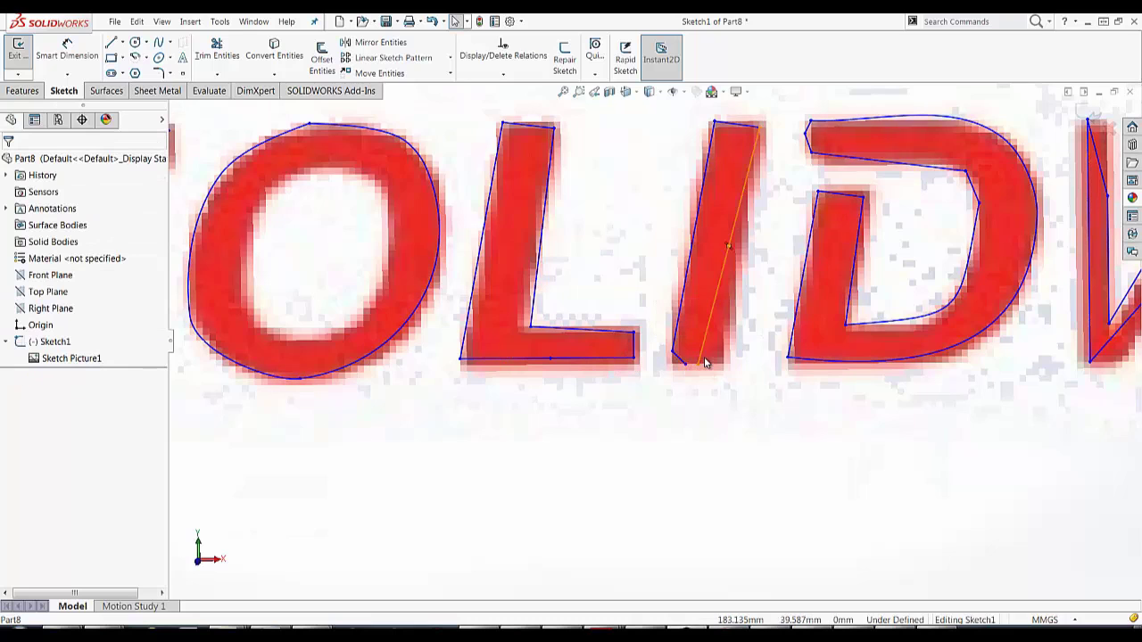
drag(698, 367, 716, 355)
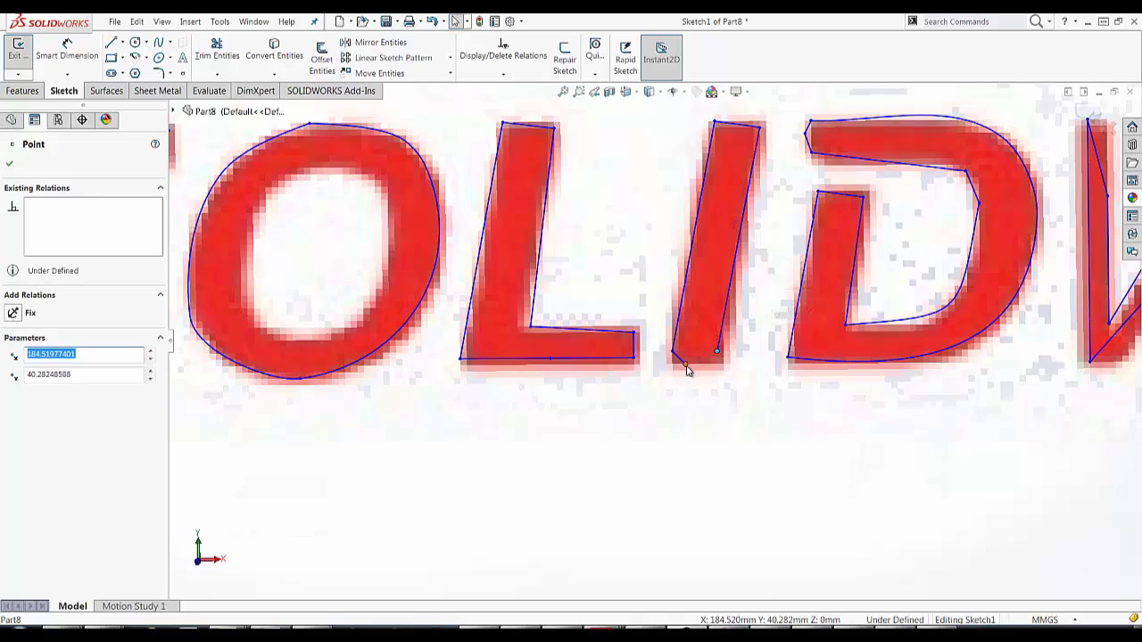
click(722, 358)
Pull the W's sloped line endpoint up the stroke and move its middle vertex onto the edge.
scroll(721, 393, up, 3)
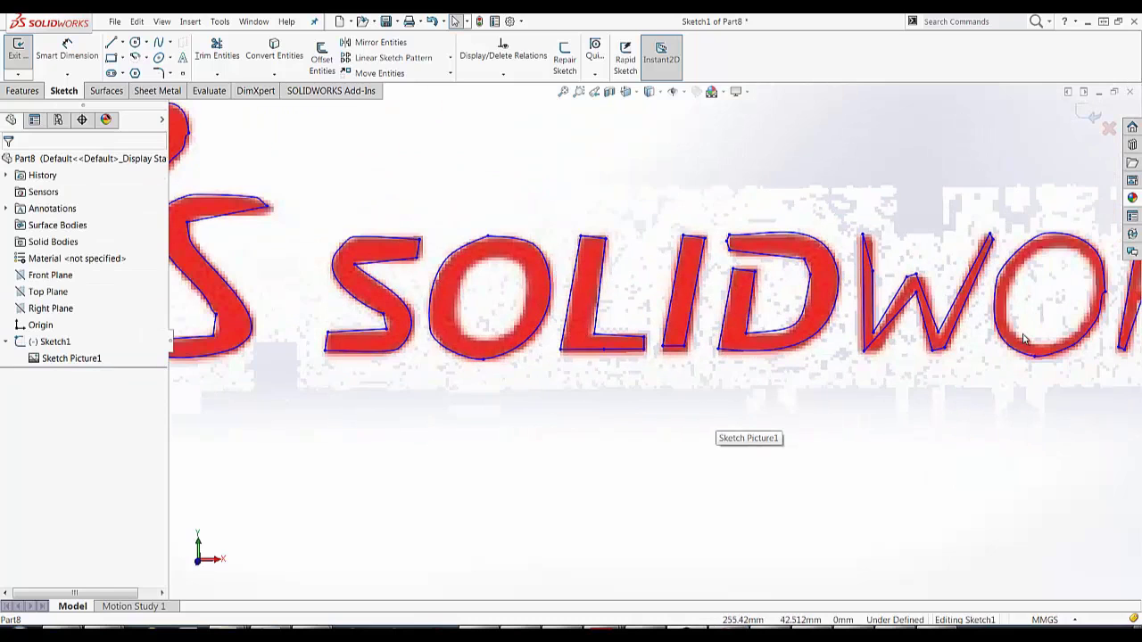
scroll(864, 277, down, 3)
click(704, 337)
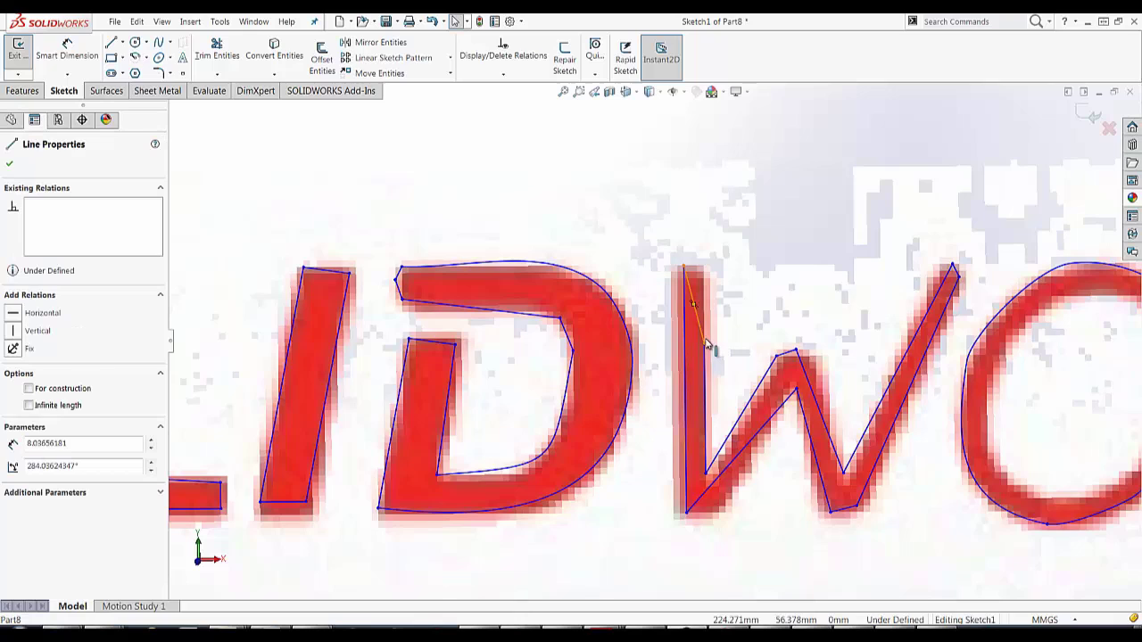
drag(707, 335, 705, 268)
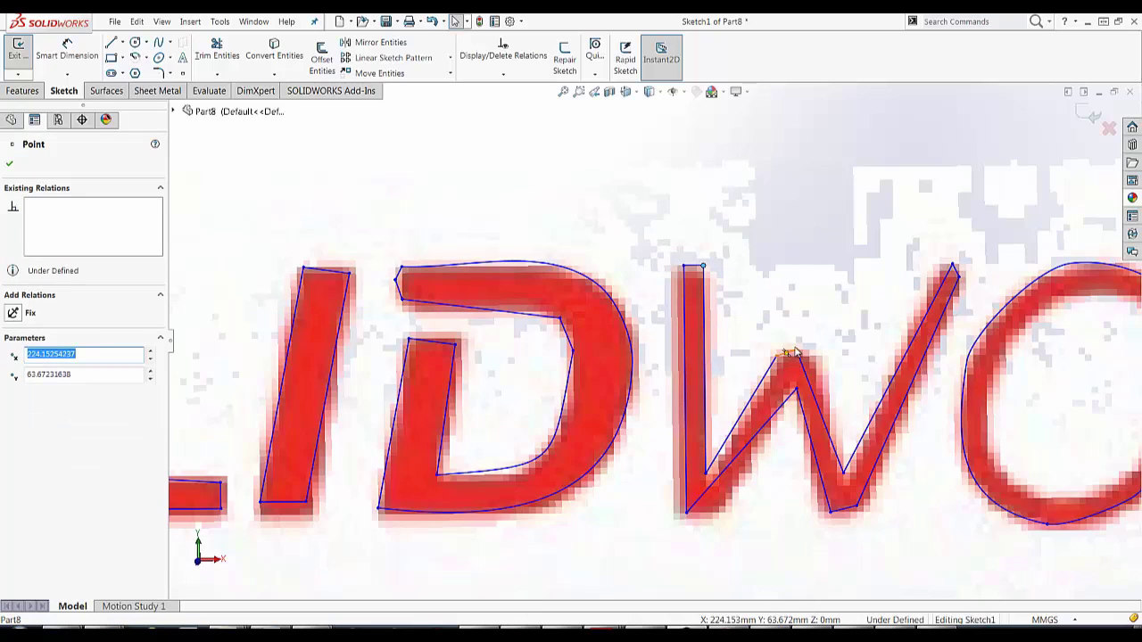
click(796, 351)
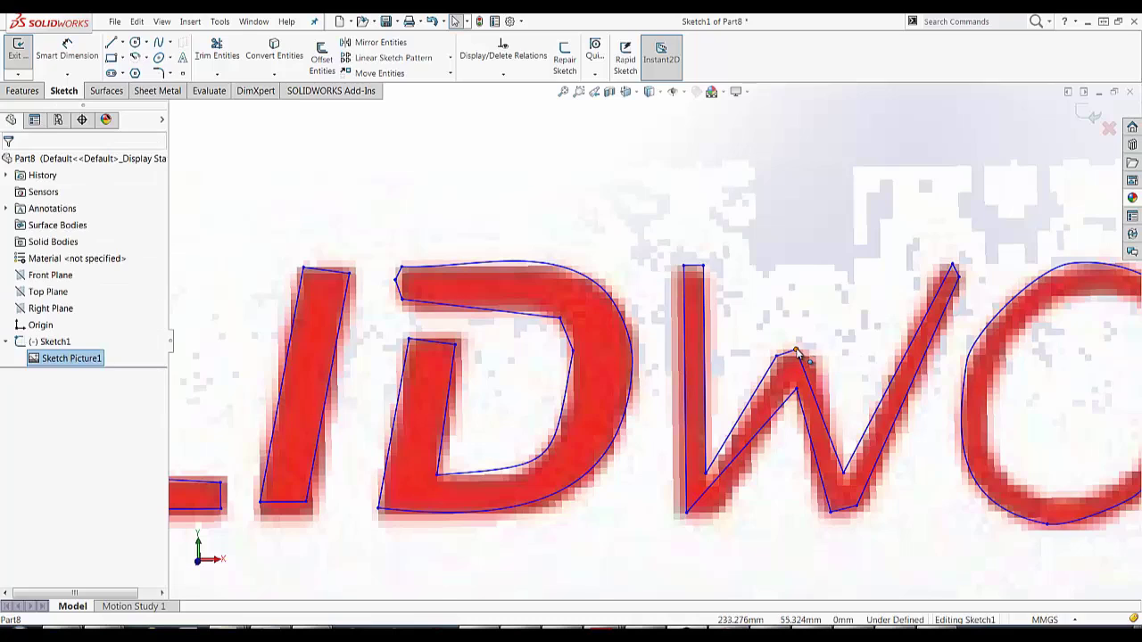
drag(810, 359, 777, 357)
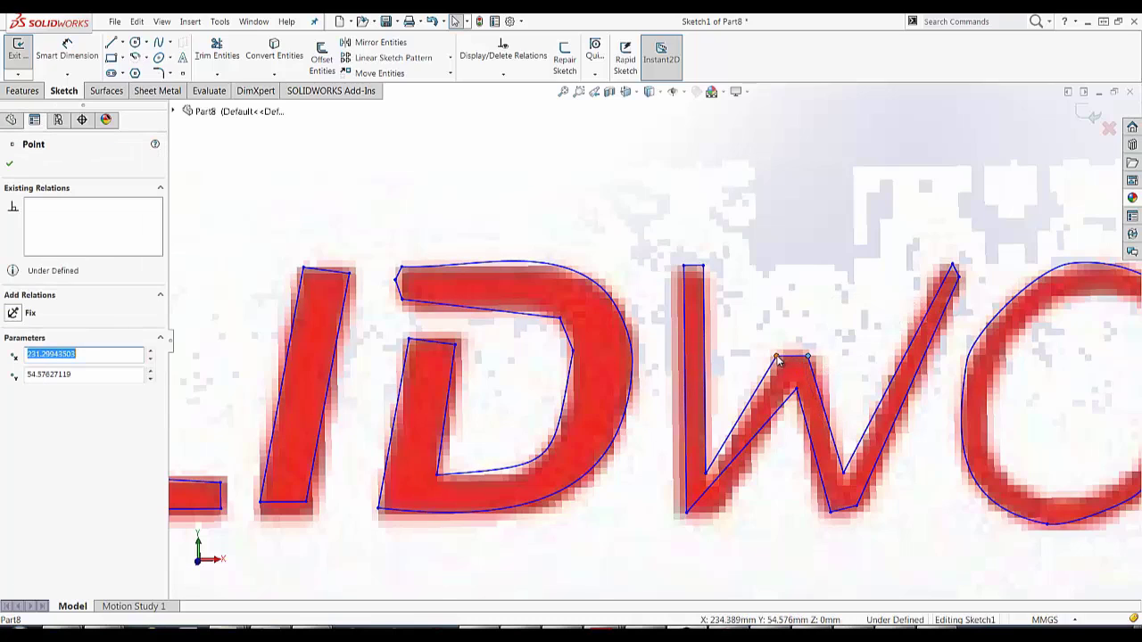
Draw a new line along the W's diagonal stroke from its lower-left corner.
key(l)
click(687, 514)
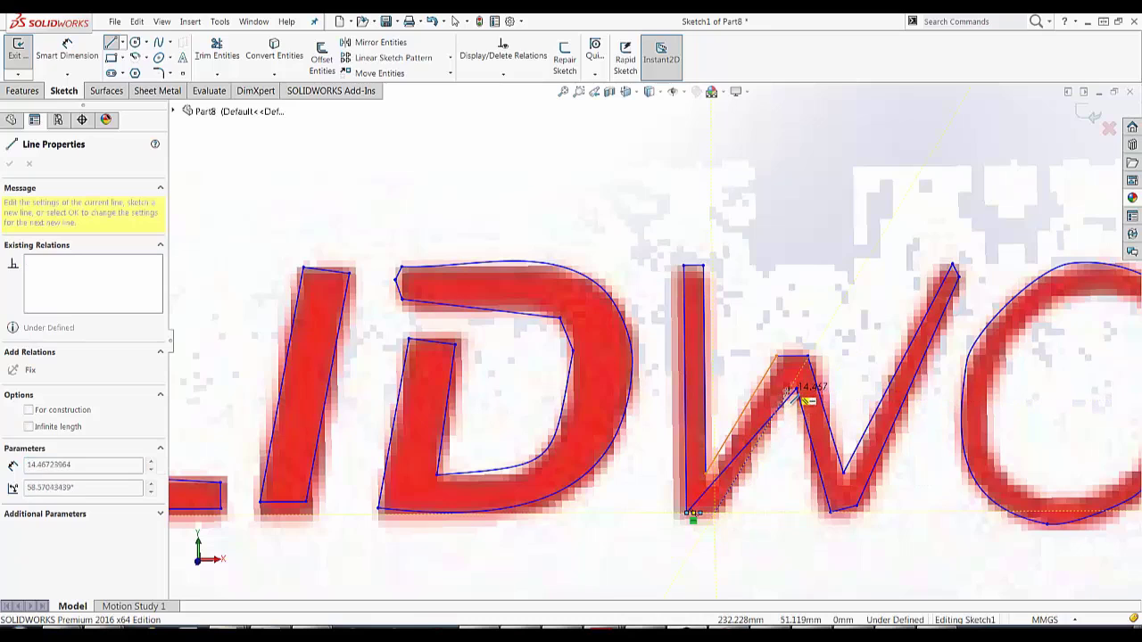
click(791, 390)
key(Escape)
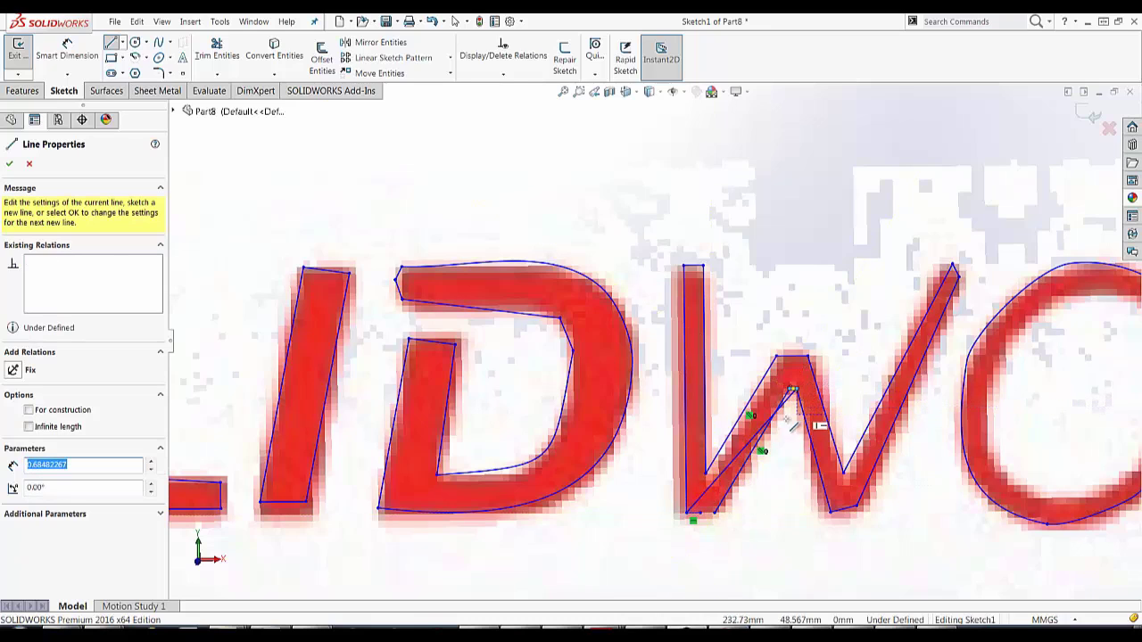
key(Escape)
click(785, 397)
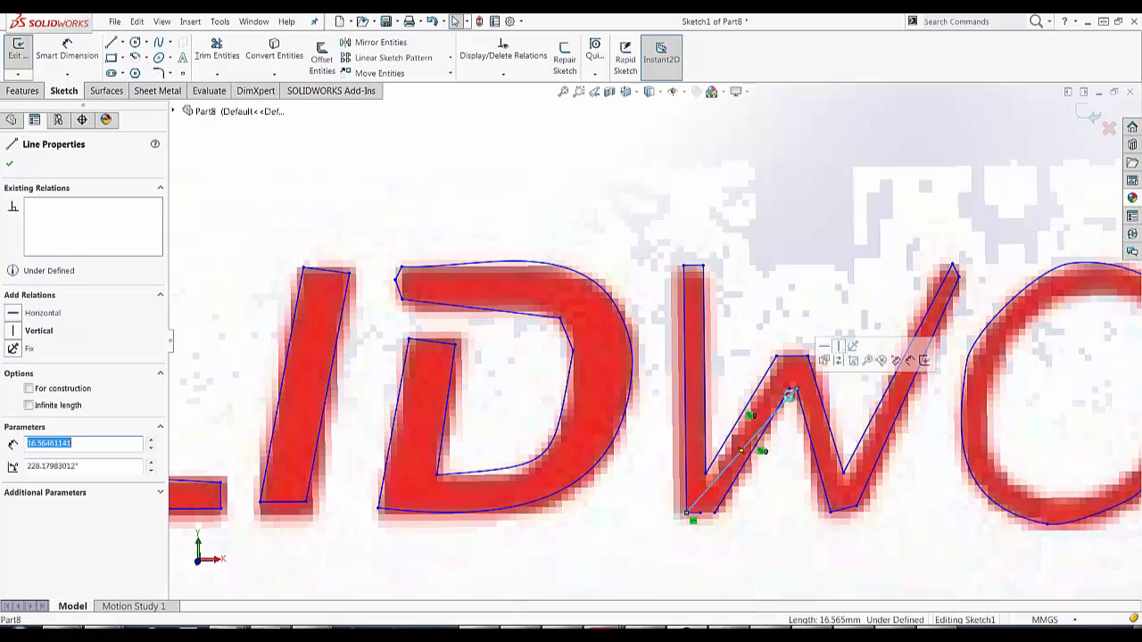
key(Escape)
Nudge the W's lower-right vertex onto the letter edge.
scroll(789, 497, up, 1)
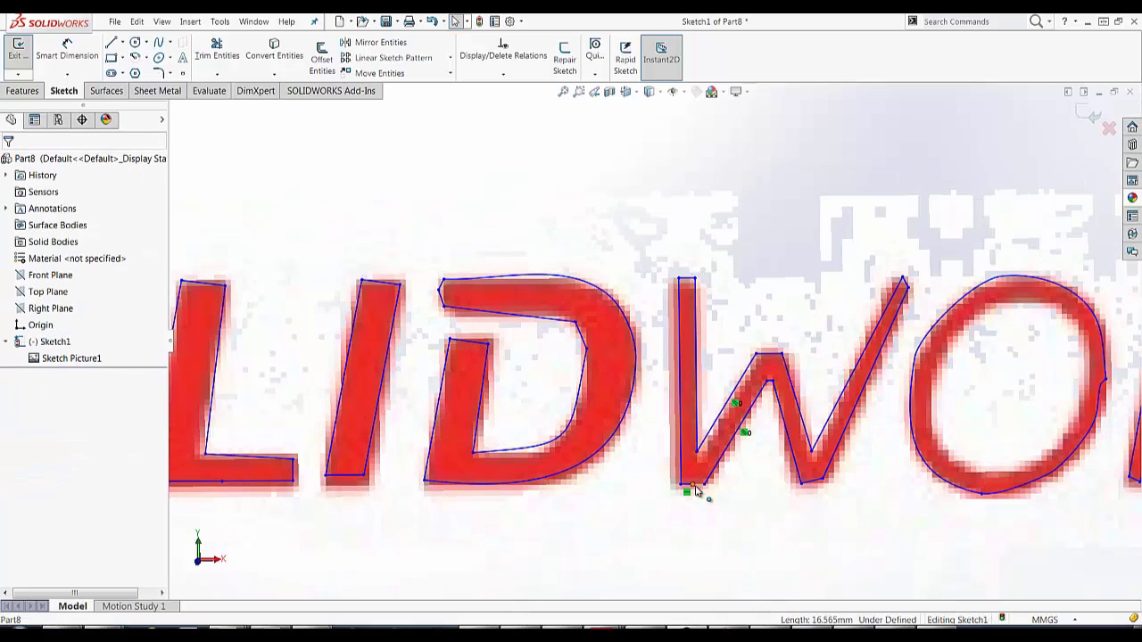
click(703, 488)
key(Escape)
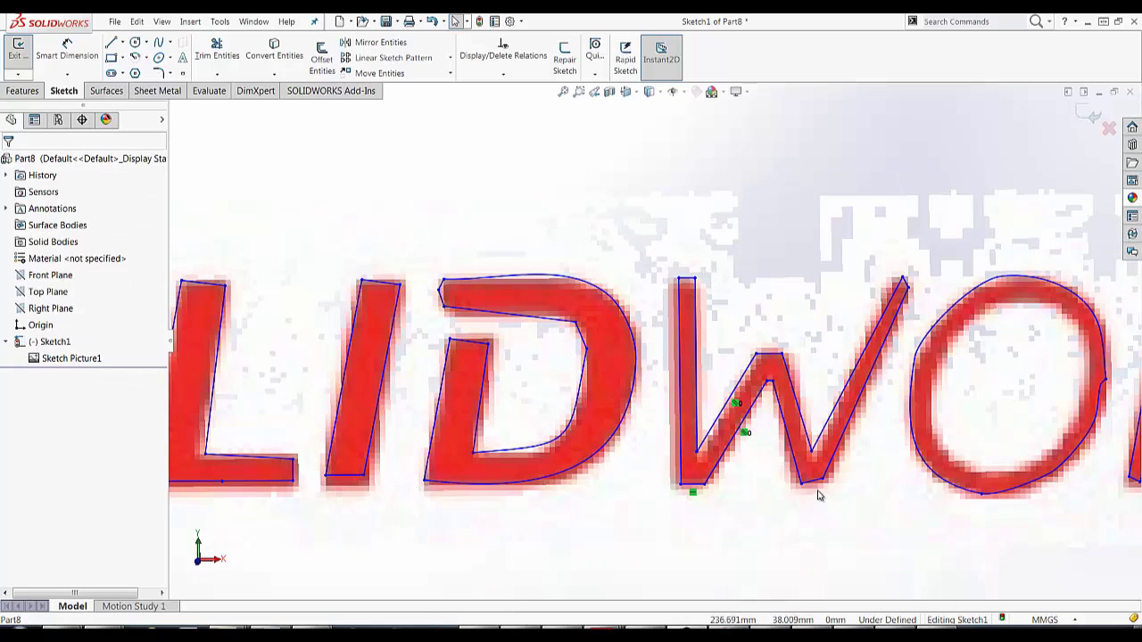
click(823, 489)
drag(823, 490, 828, 485)
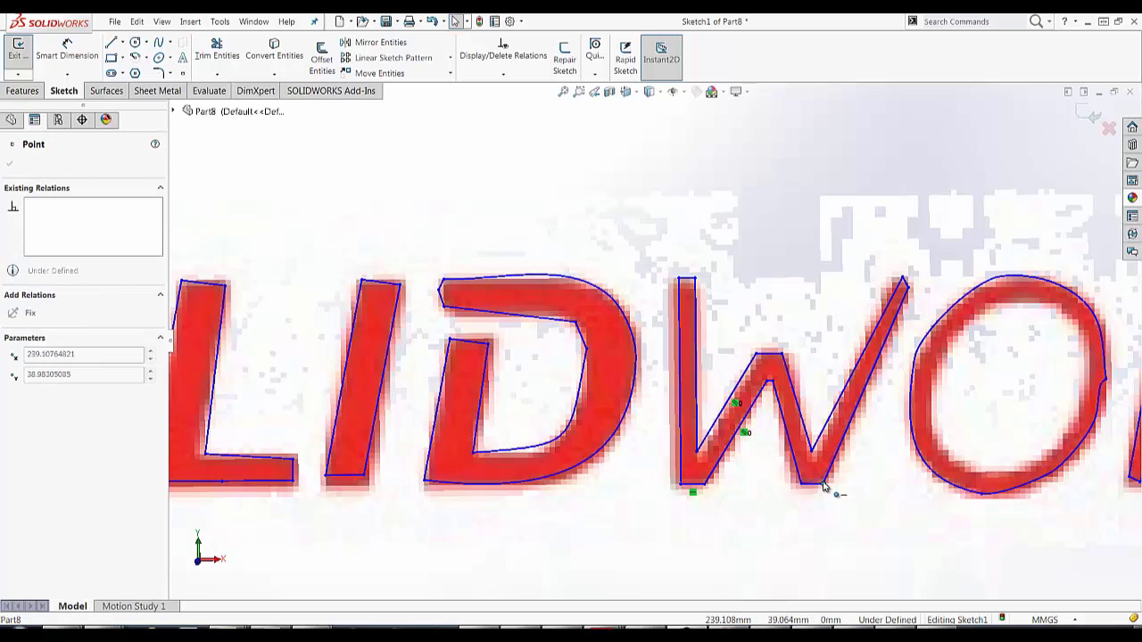
scroll(830, 464, up, 3)
scroll(797, 368, down, 2)
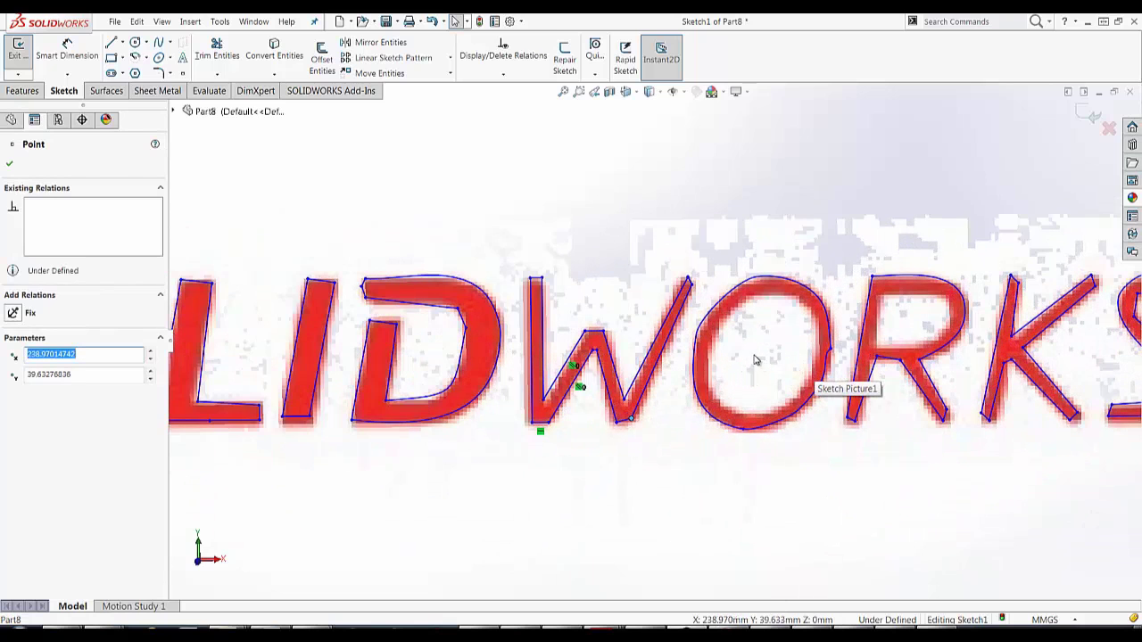
scroll(754, 360, up, 2)
scroll(360, 312, down, 2)
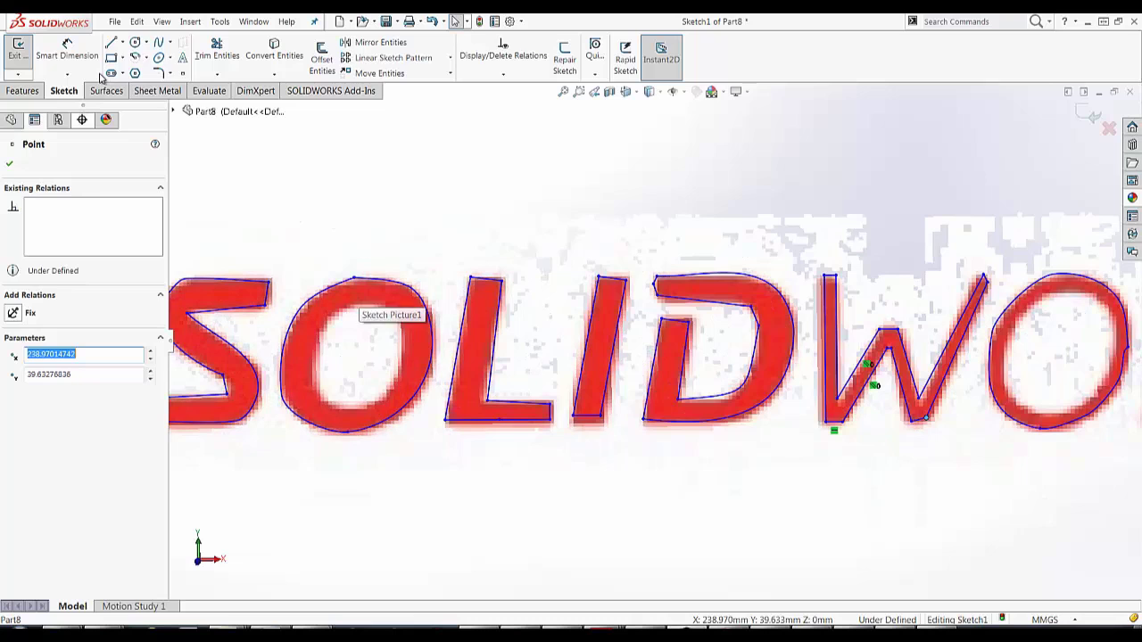
Draw an ellipse tracing the hole of the O in SOLID.
click(159, 58)
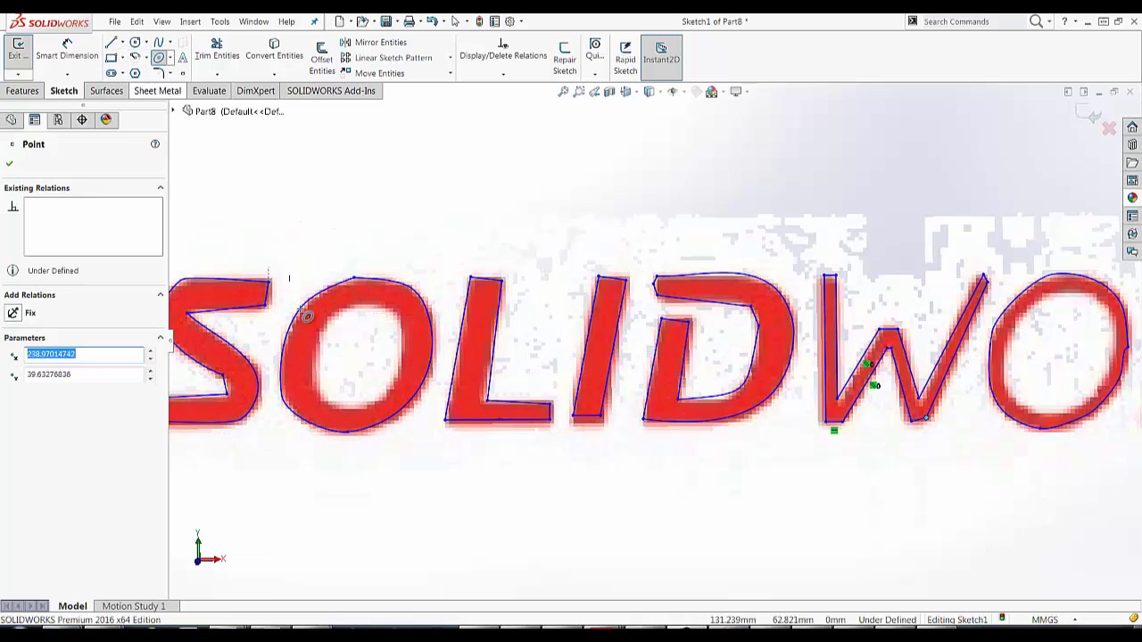
click(354, 358)
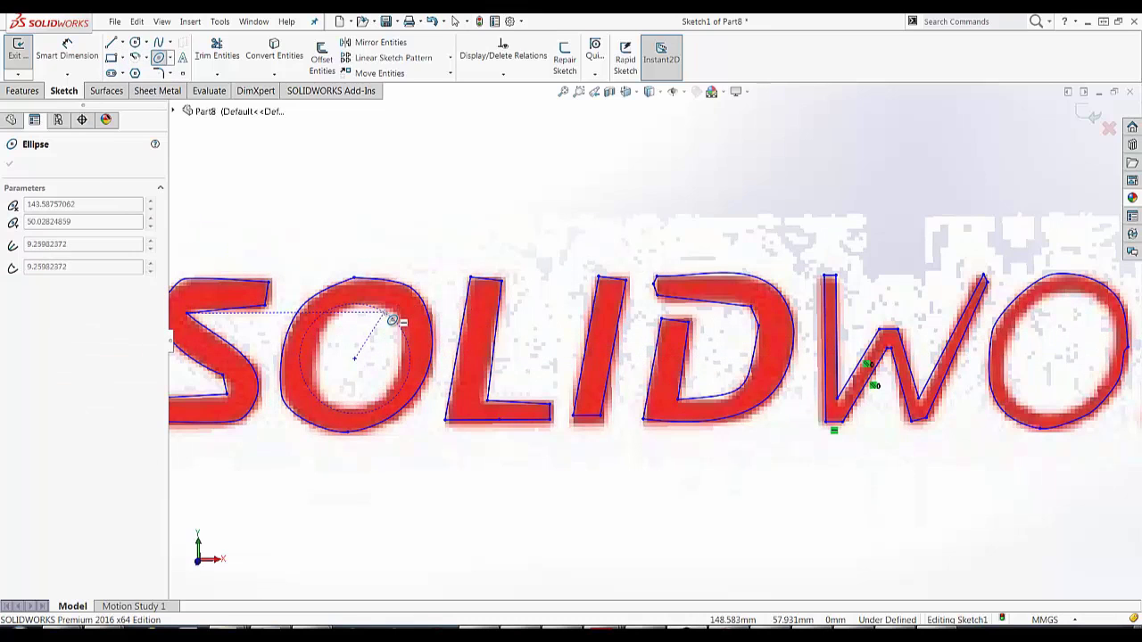
click(393, 315)
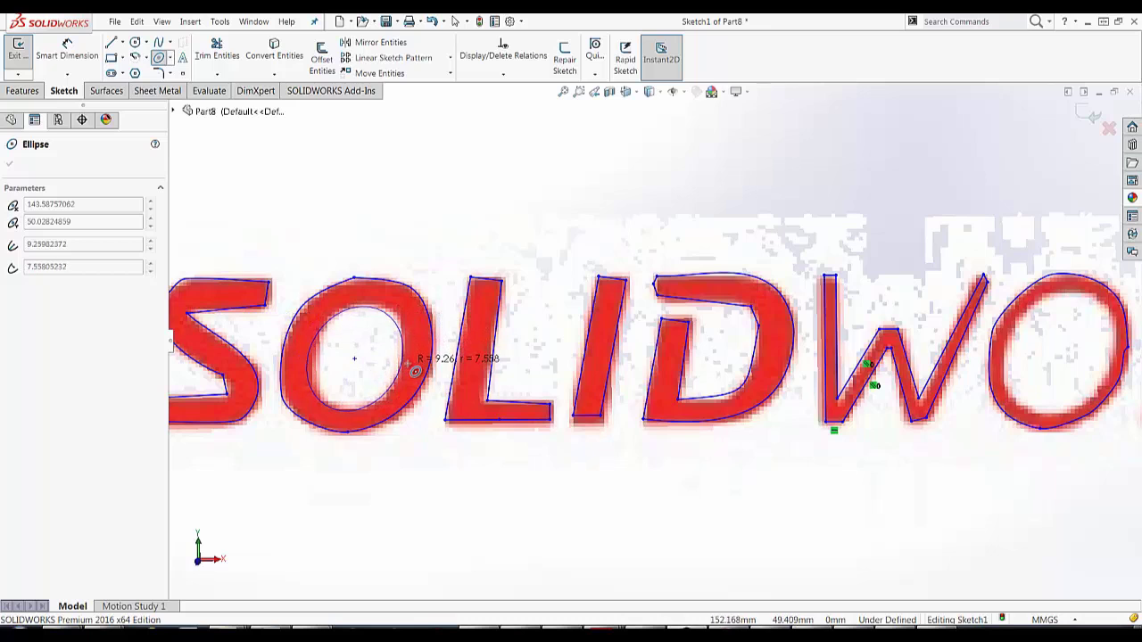
click(411, 367)
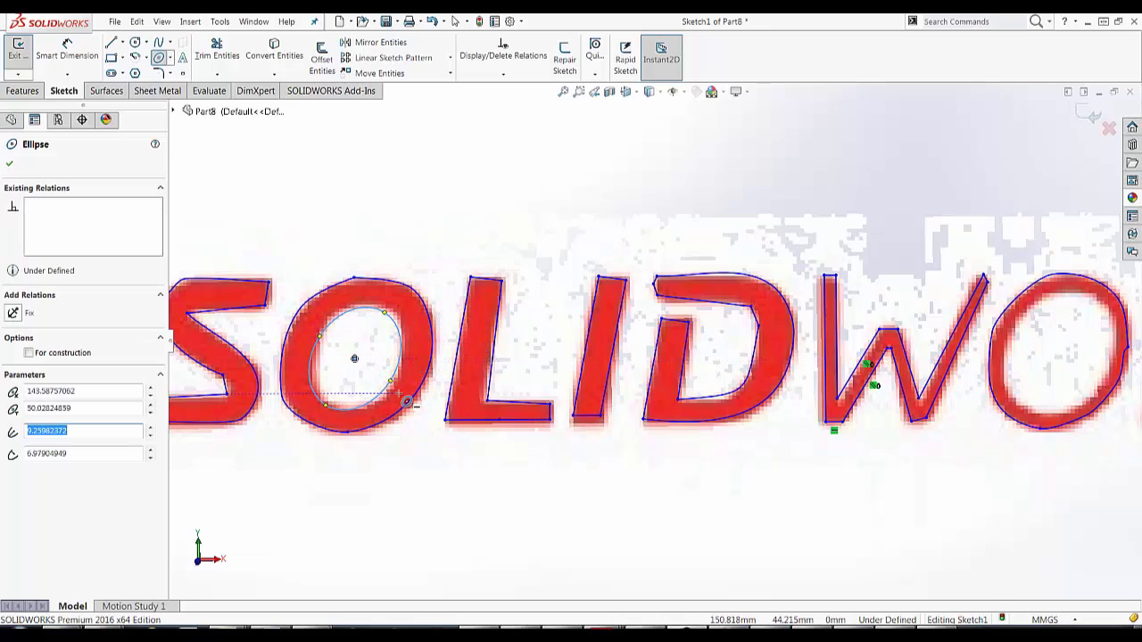
scroll(803, 392, up, 2)
scroll(884, 353, down, 3)
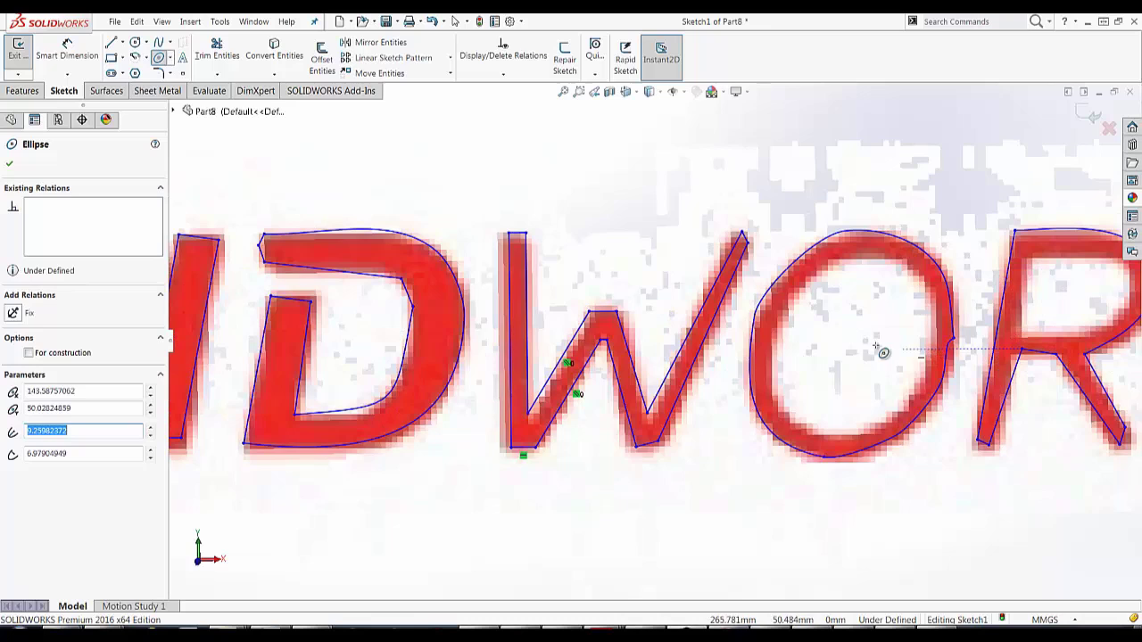
Draw ellipses along the inner and outer edges of the O in WORKS.
click(854, 353)
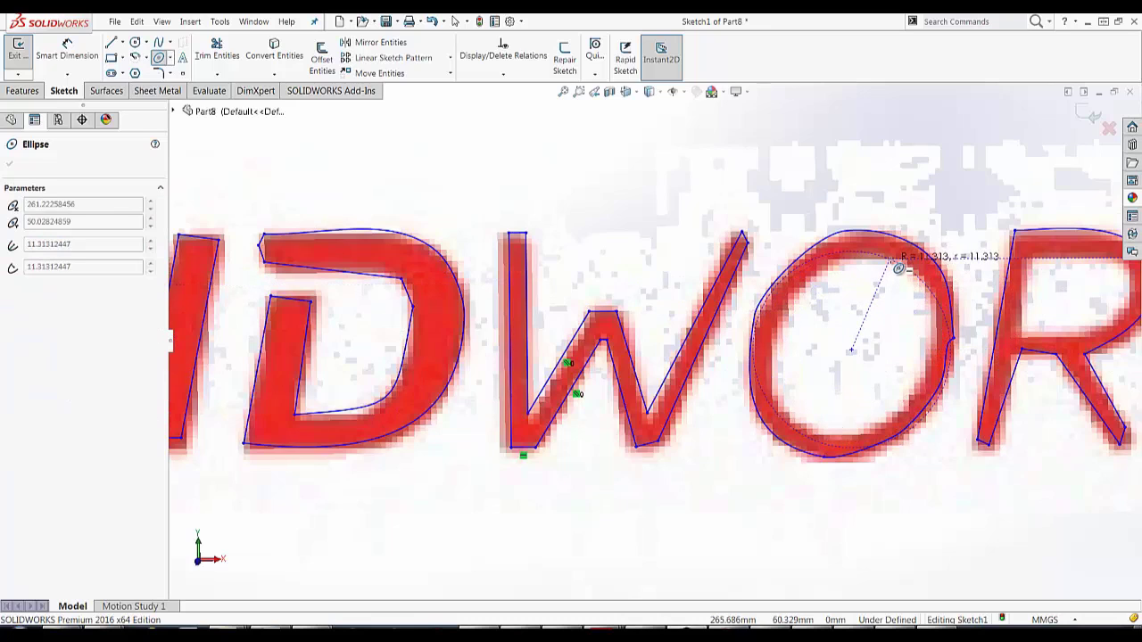
click(809, 284)
scroll(861, 344, up, 1)
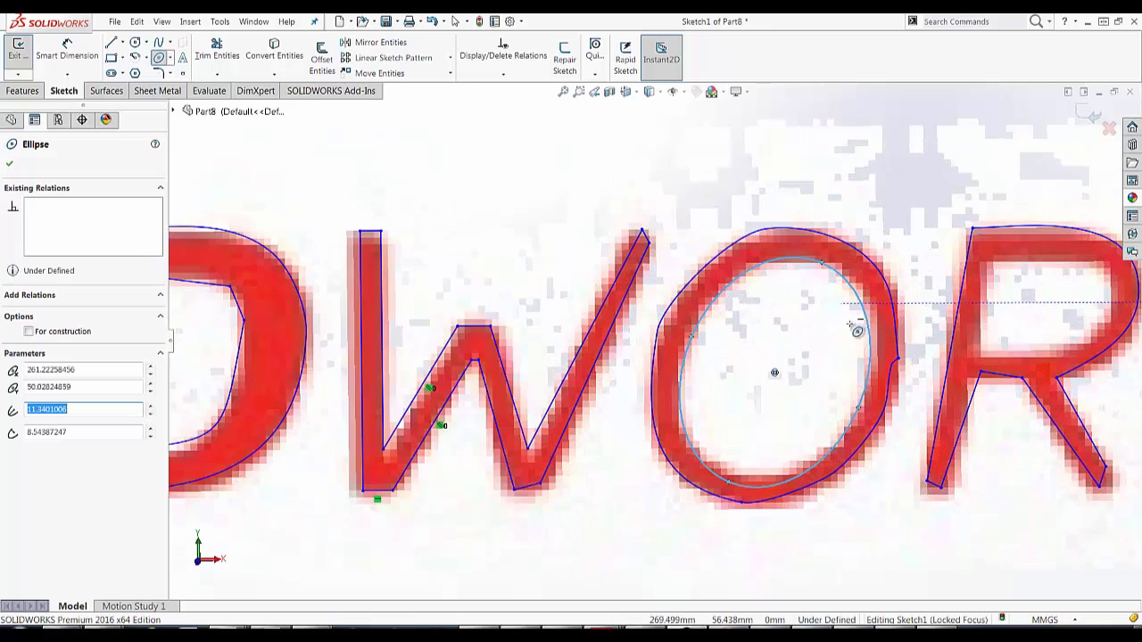
click(775, 373)
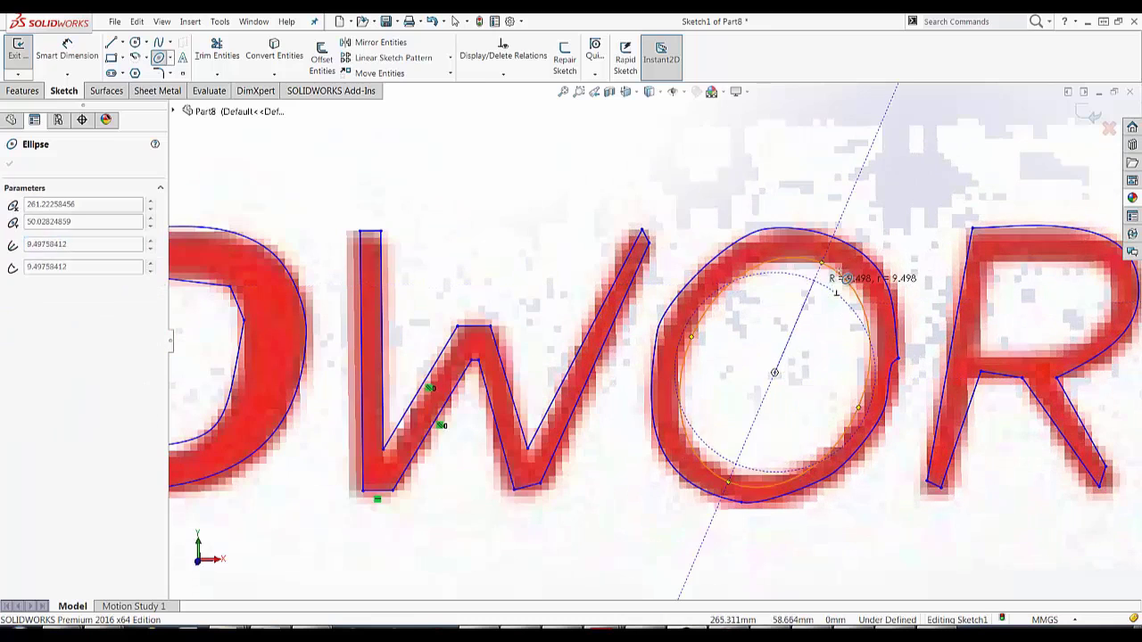
click(862, 244)
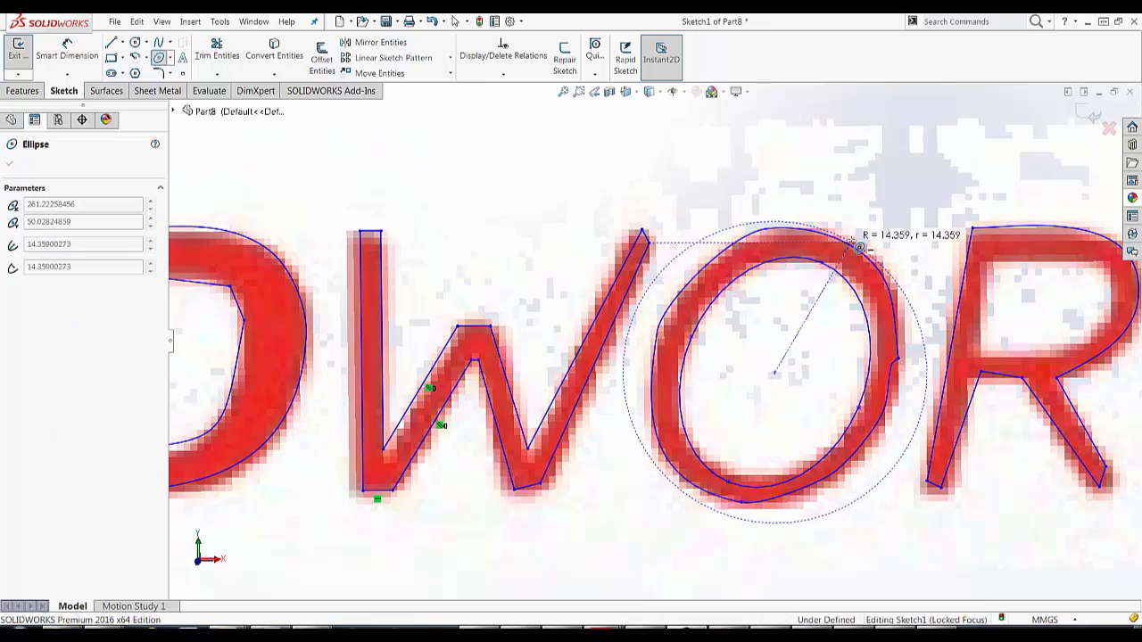
click(721, 239)
key(Escape)
Delete the old rough traced curve inside the O.
click(896, 328)
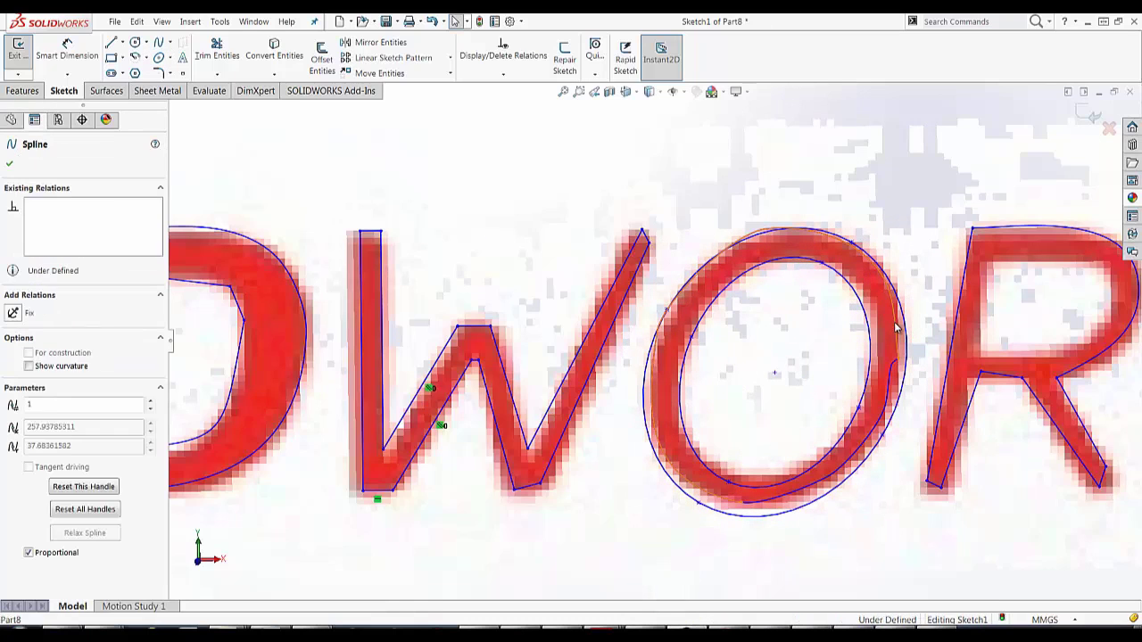
key(Delete)
click(882, 393)
key(Escape)
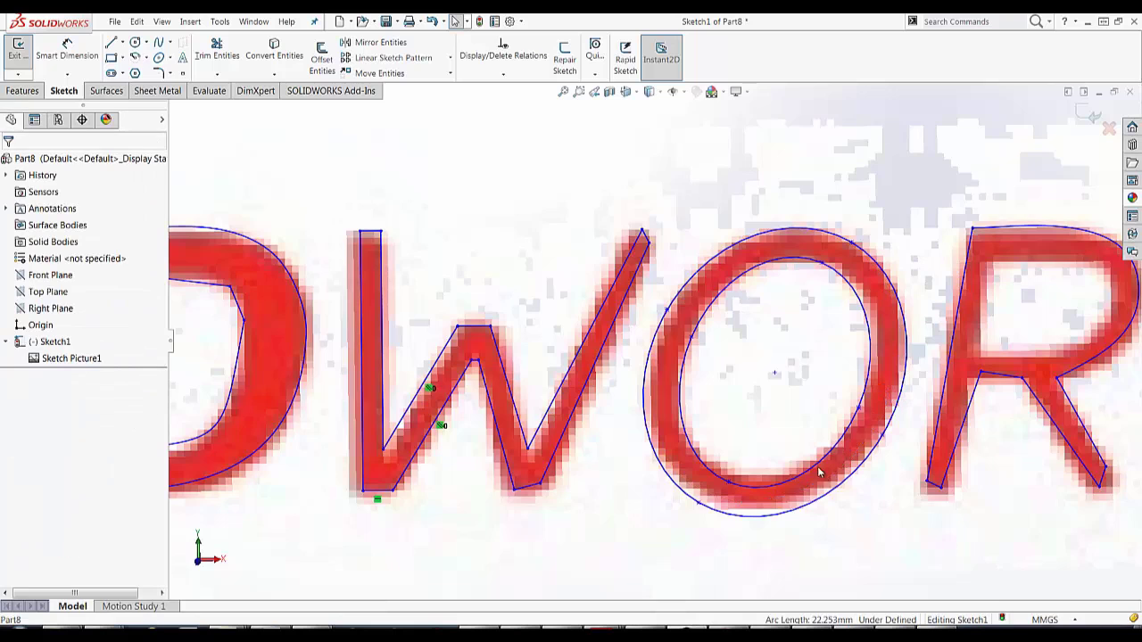
scroll(819, 464, up, 3)
scroll(778, 337, down, 3)
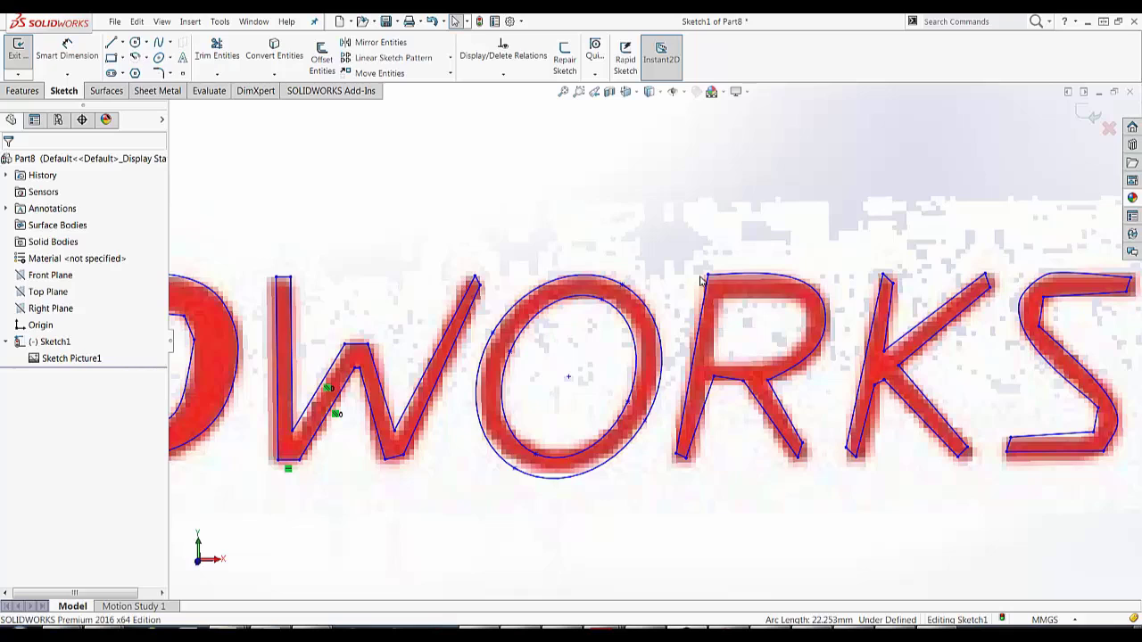
Draw a spline across the R from its stem to its bowl.
key(s)
click(743, 361)
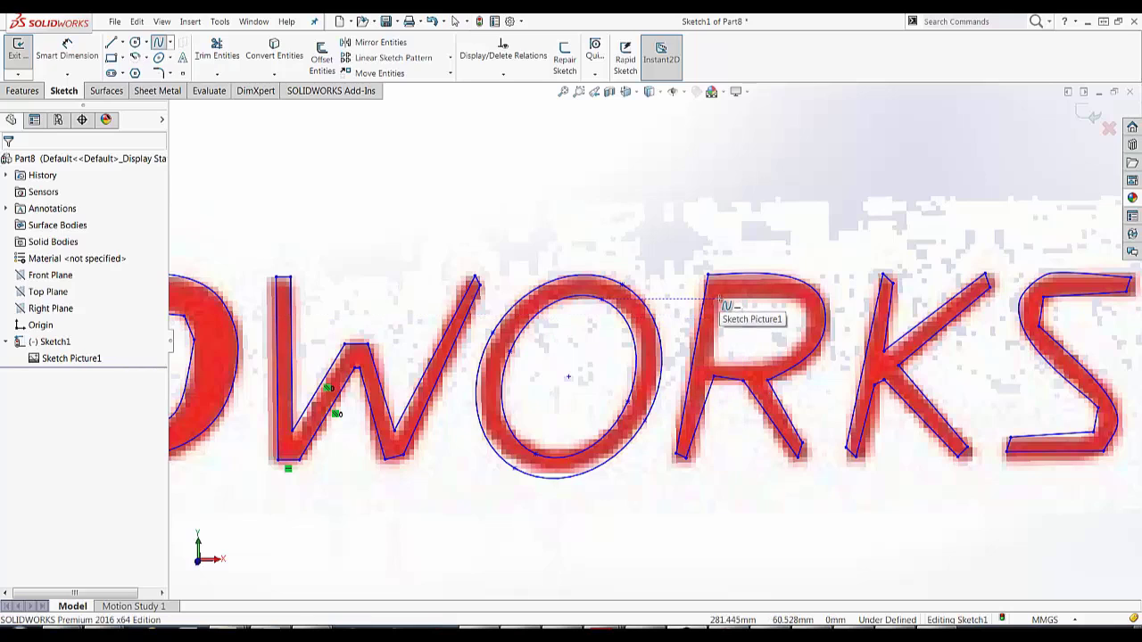
click(724, 332)
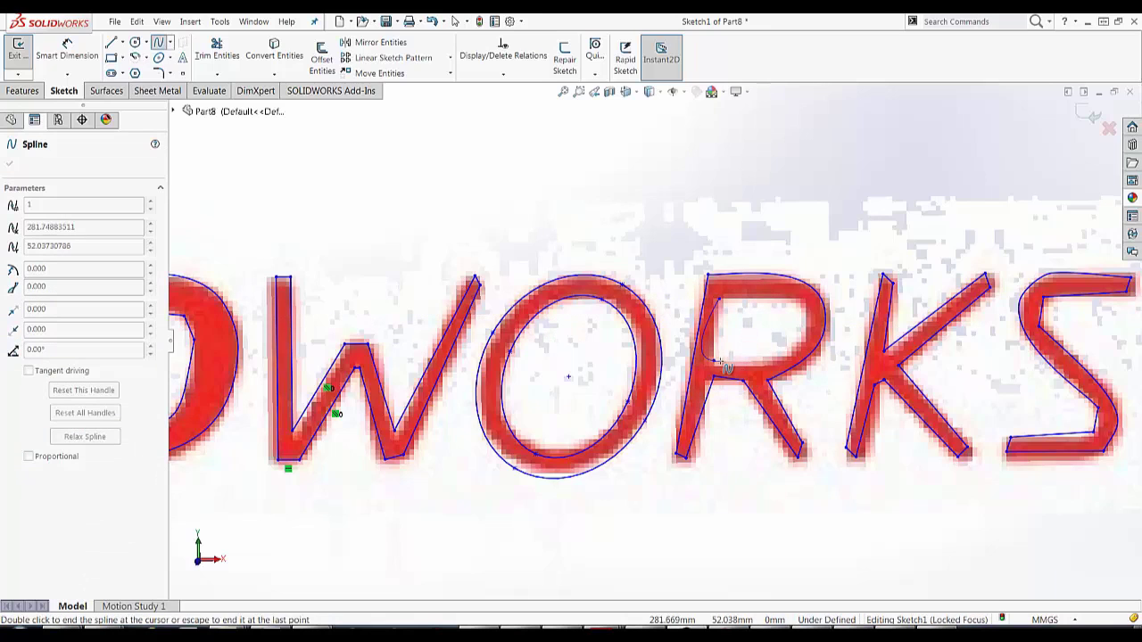
key(s)
click(757, 434)
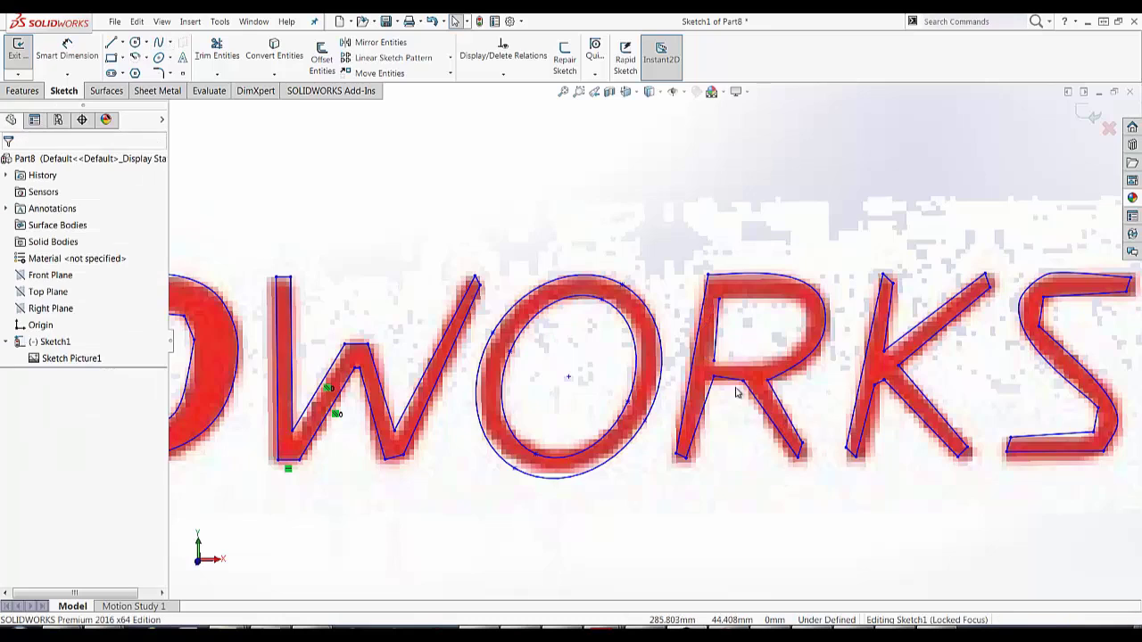
key(s)
click(774, 461)
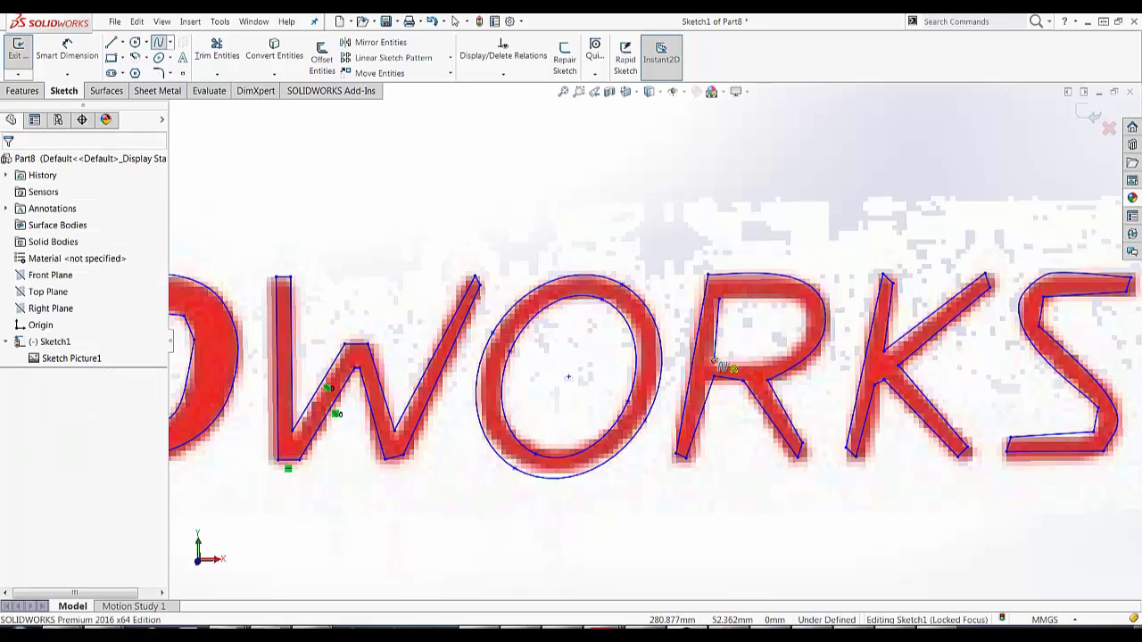
click(721, 365)
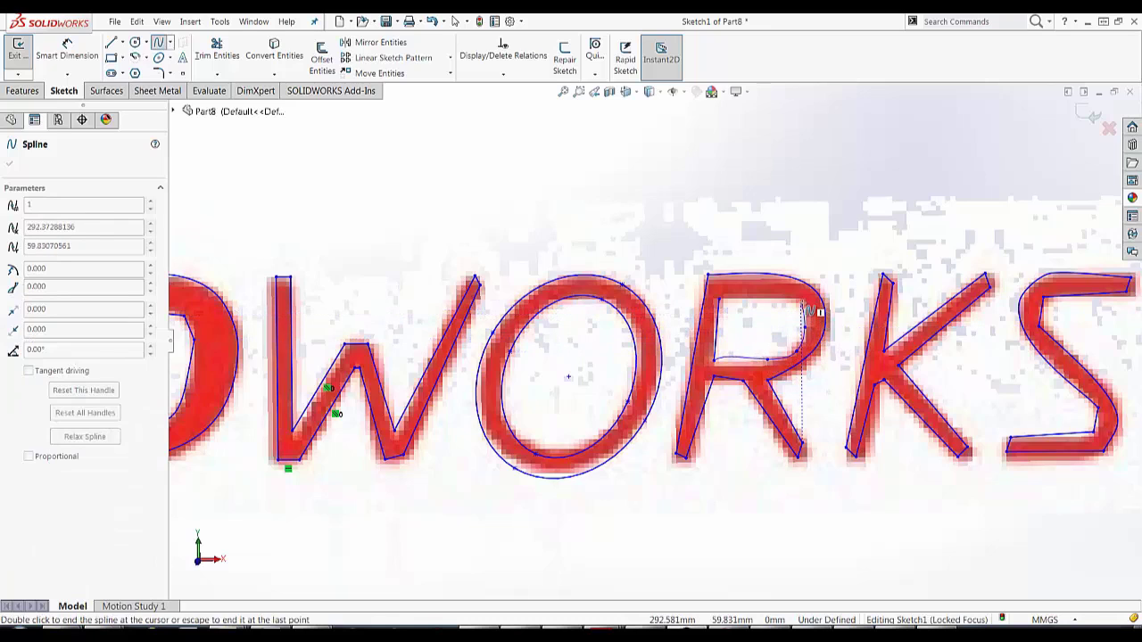
double_click(810, 313)
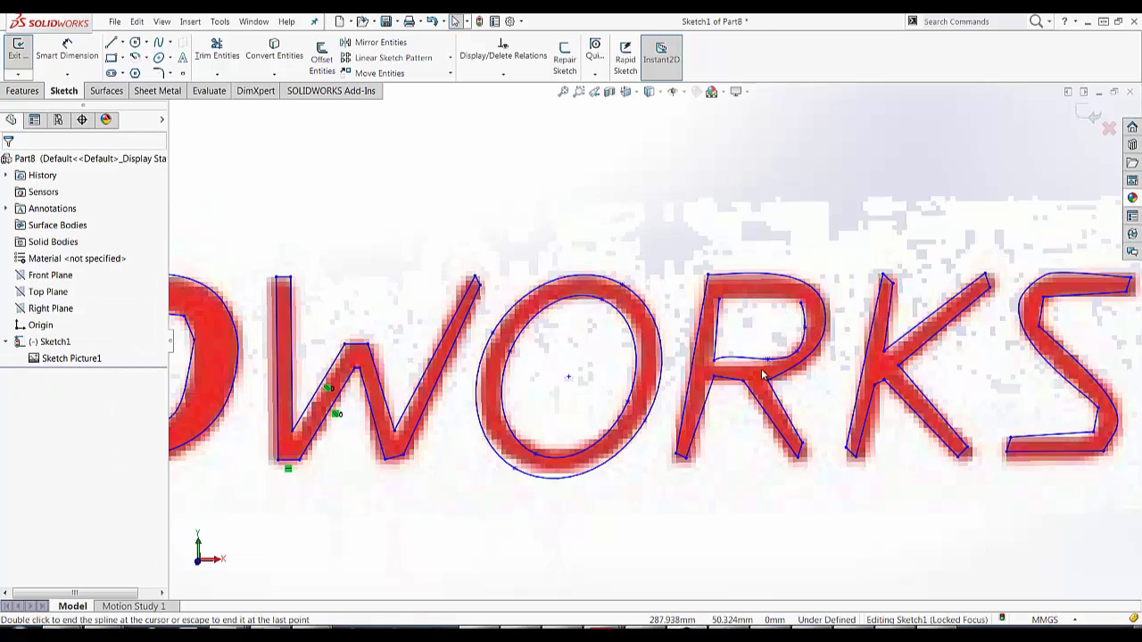
Adjust the R spline's points and start a line inside the R's bowl.
click(767, 362)
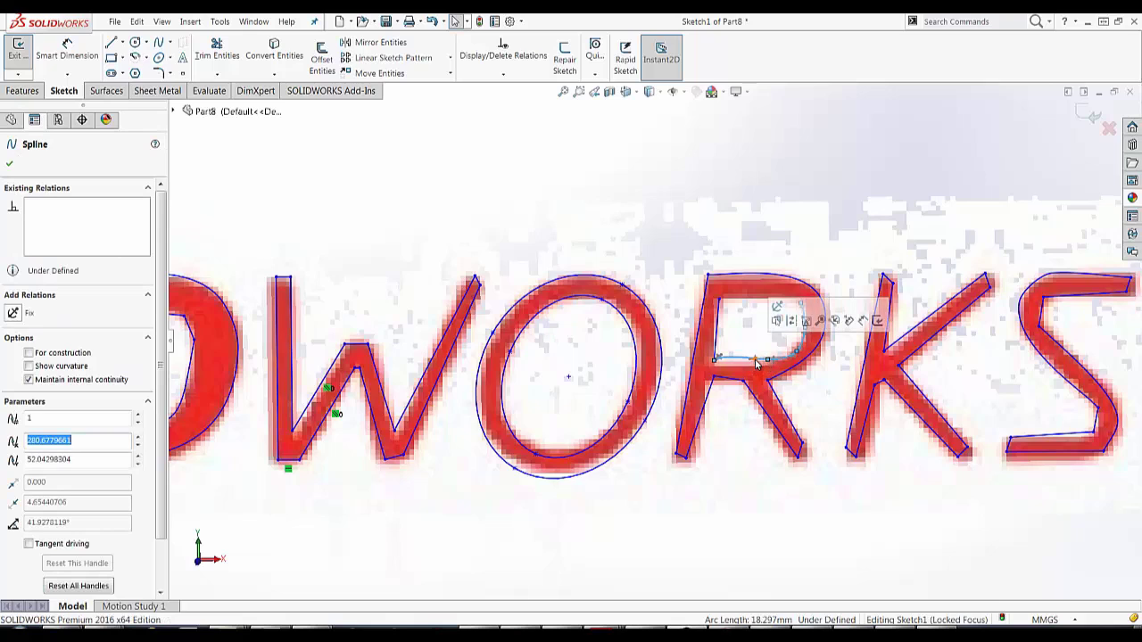
click(757, 357)
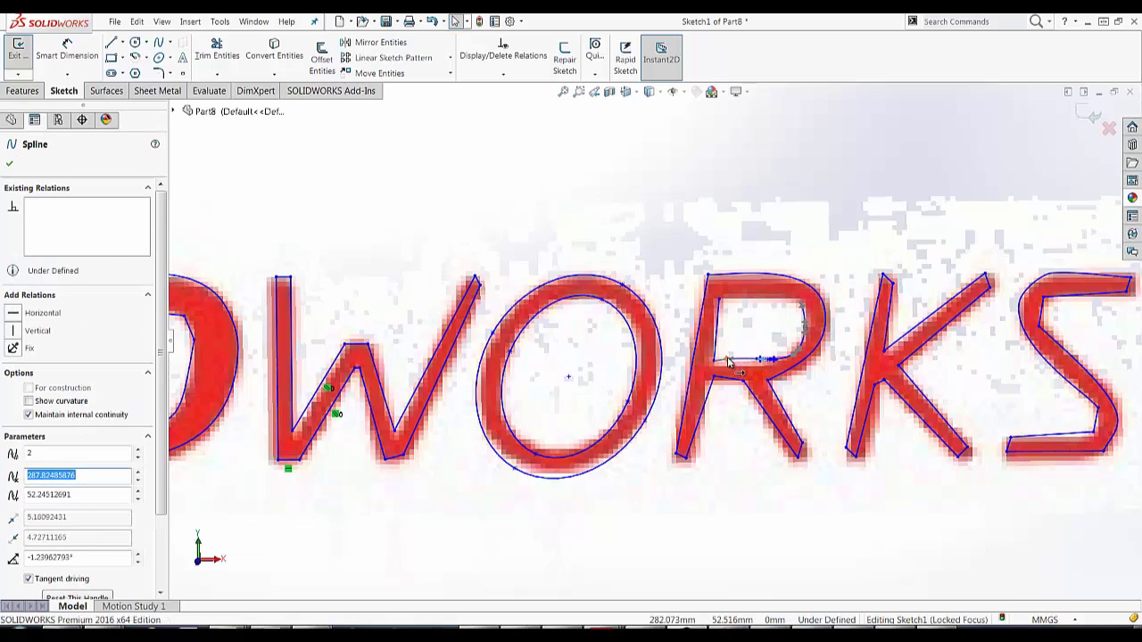
click(728, 361)
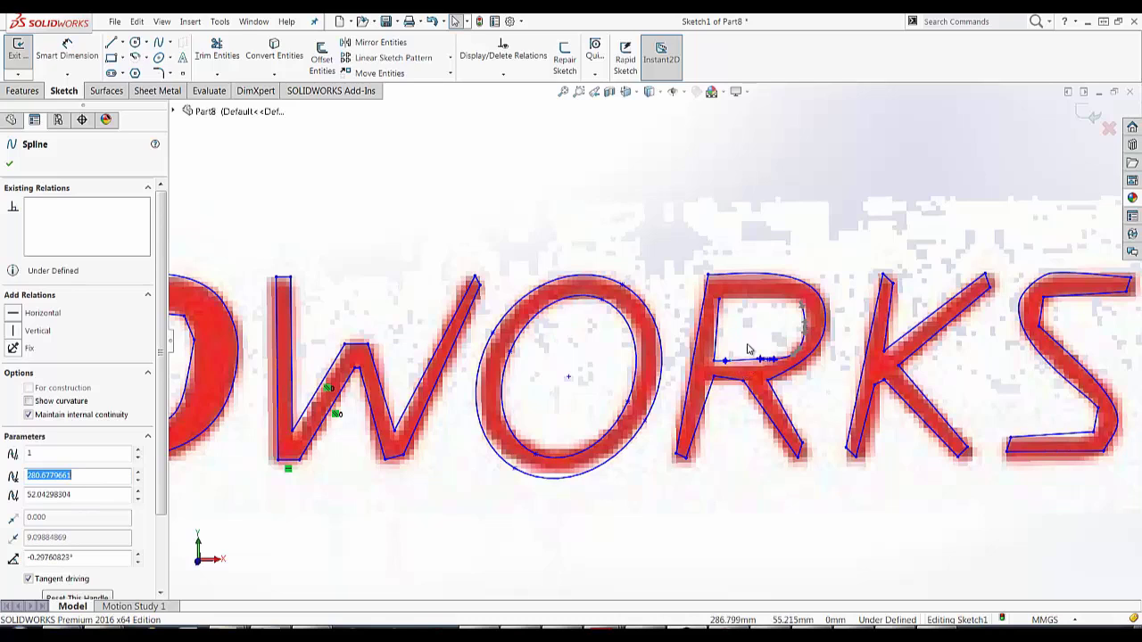
click(761, 362)
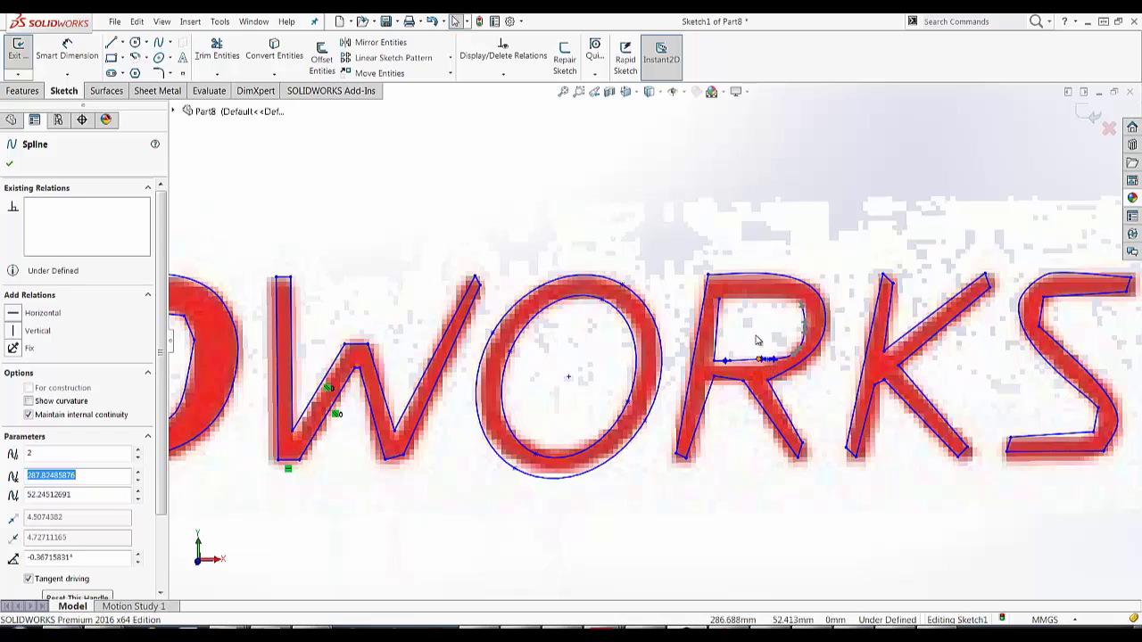
key(l)
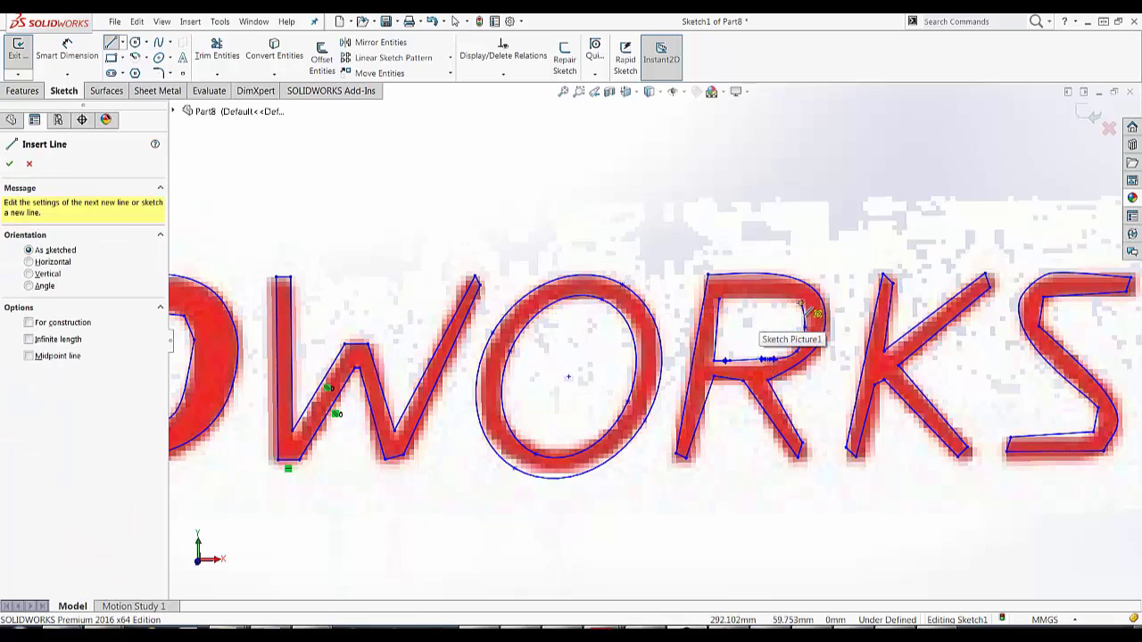
click(813, 308)
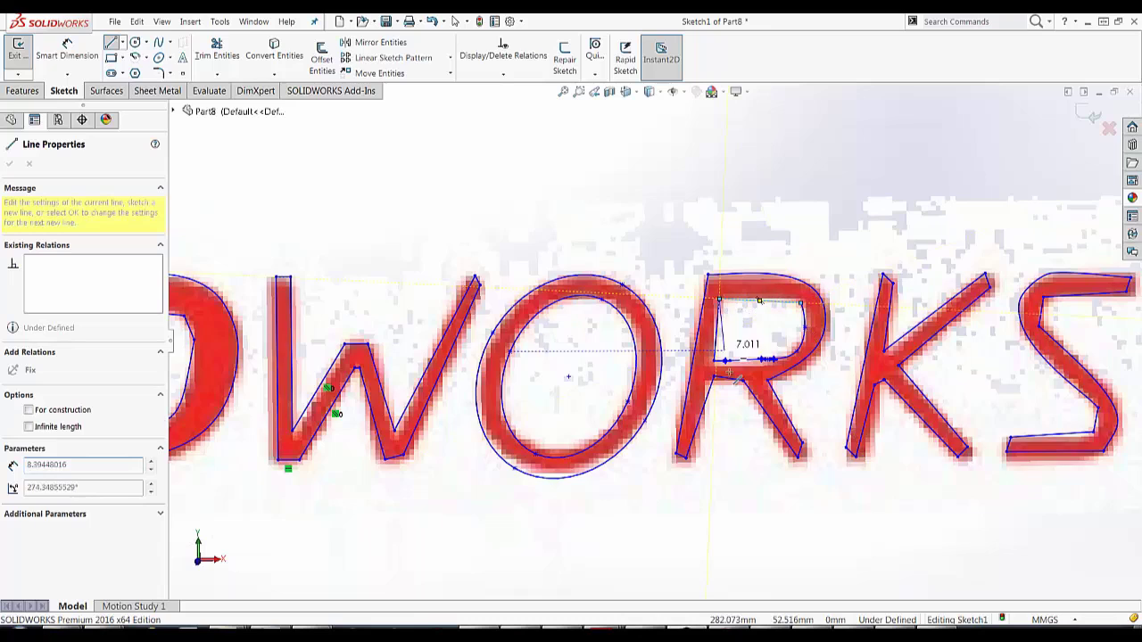
scroll(655, 335, up, 5)
Stop line drawing and start a spline at the end of the S tip stroke.
key(Escape)
scroll(364, 381, up, 2)
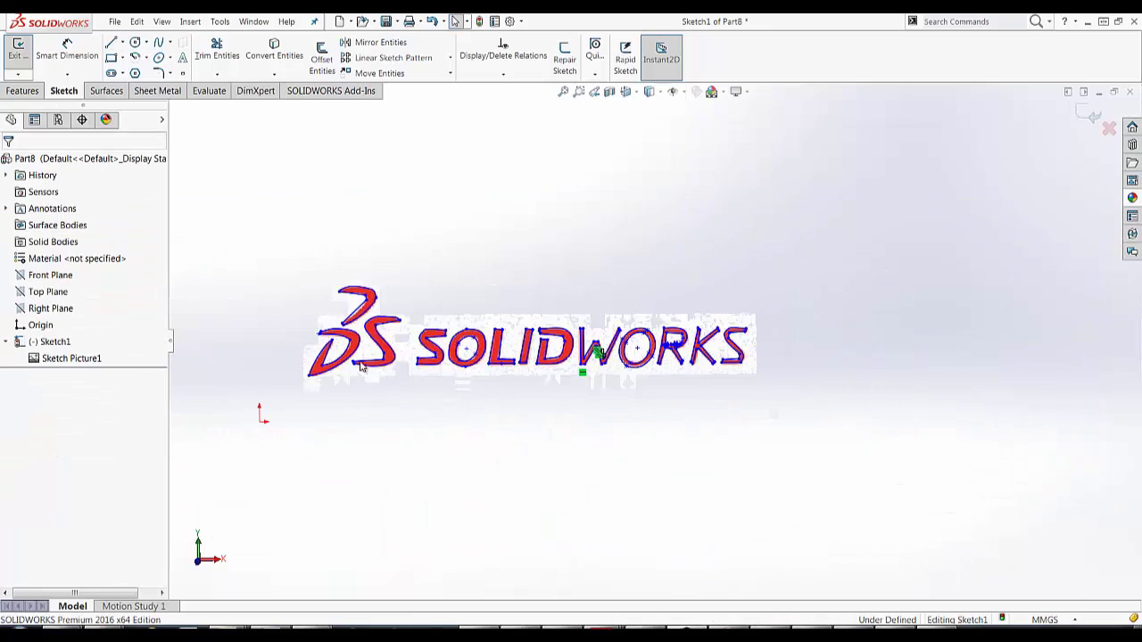
scroll(357, 361, down, 6)
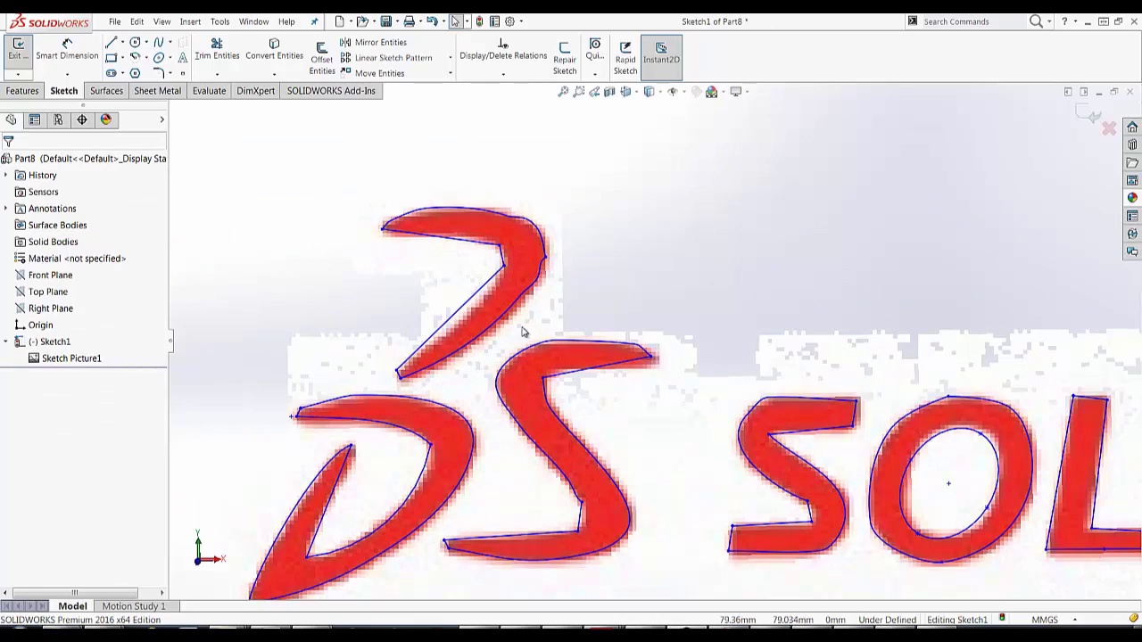
scroll(624, 367, up, 2)
scroll(633, 369, down, 2)
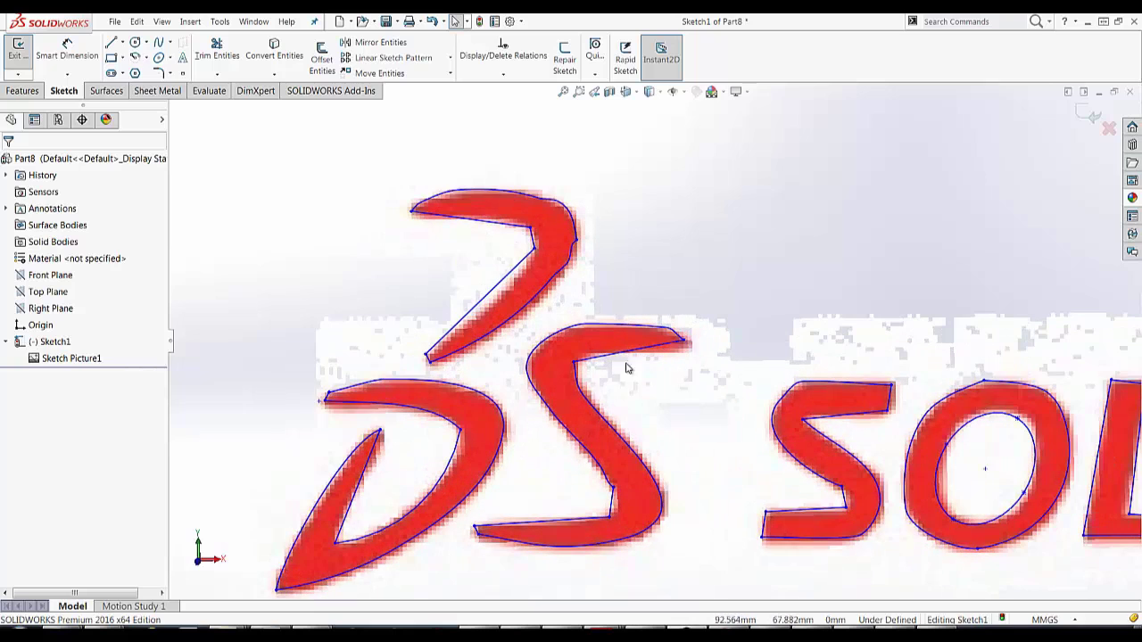
key(s)
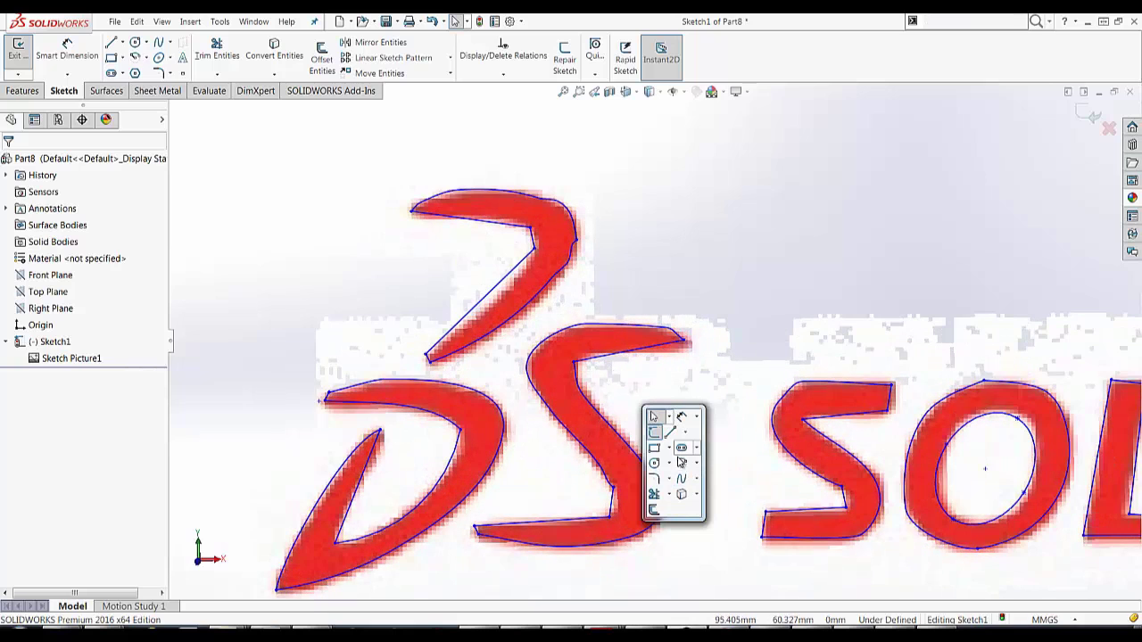
click(682, 478)
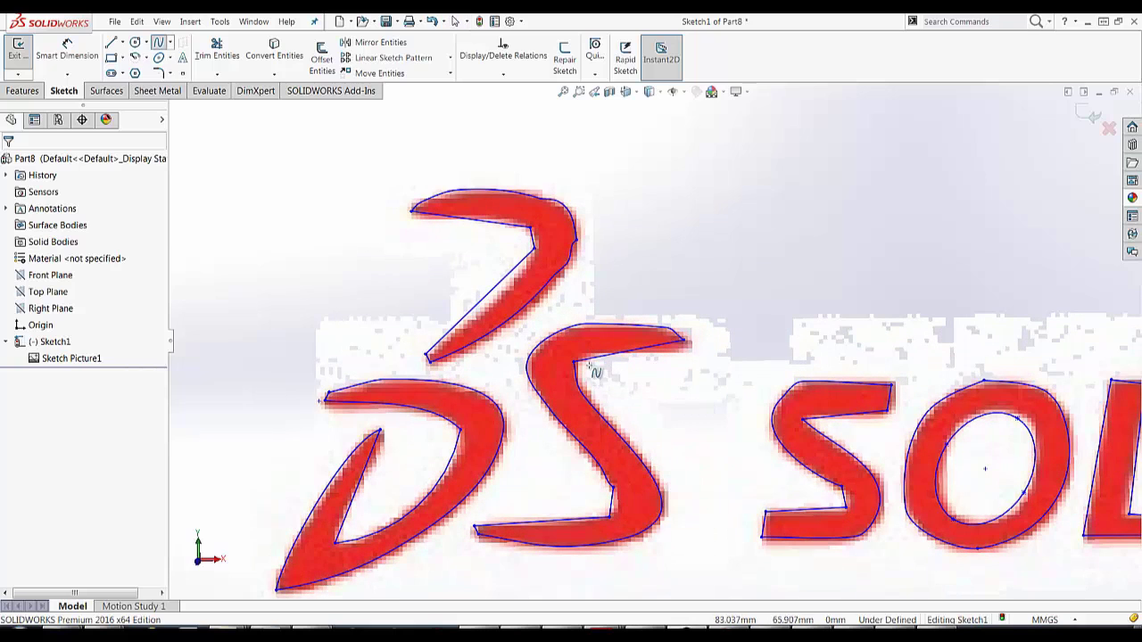
click(686, 343)
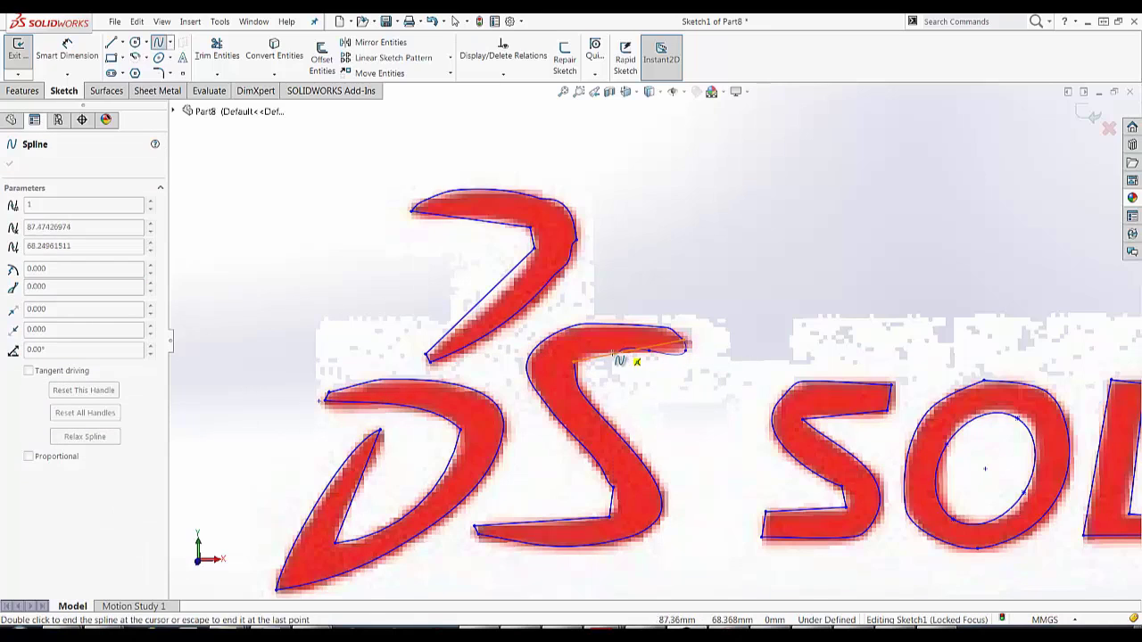
key(Escape)
Drag the outline endpoint along the S tip and check the short leftover lines there.
mouse_move(649, 355)
mouse_down()
mouse_move(622, 360)
mouse_move(631, 346)
mouse_up()
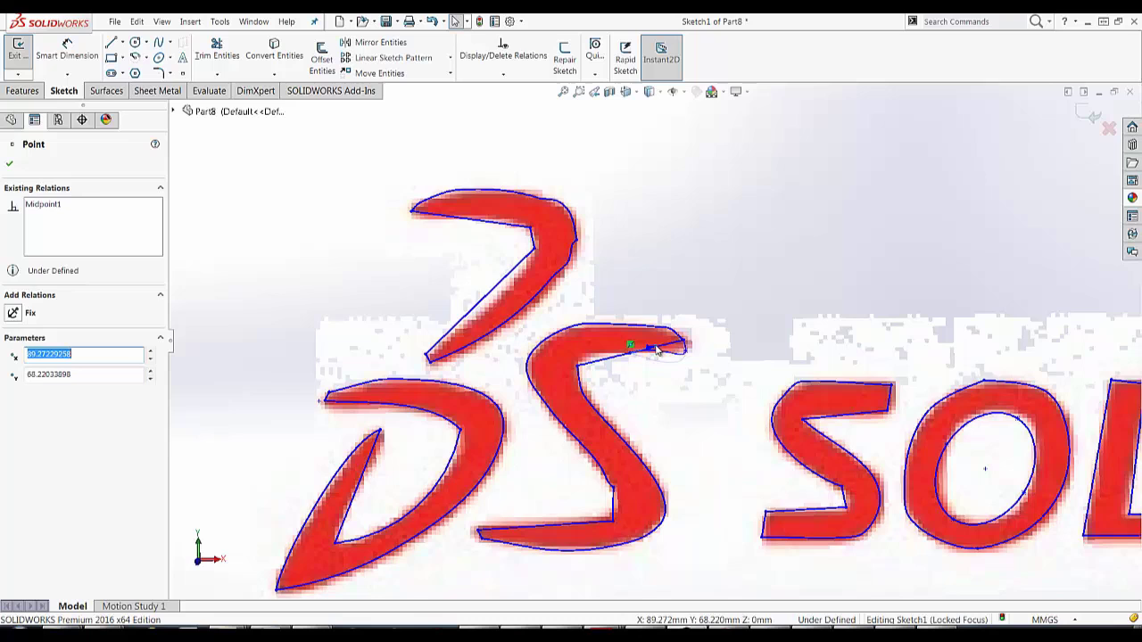
click(657, 352)
key(Escape)
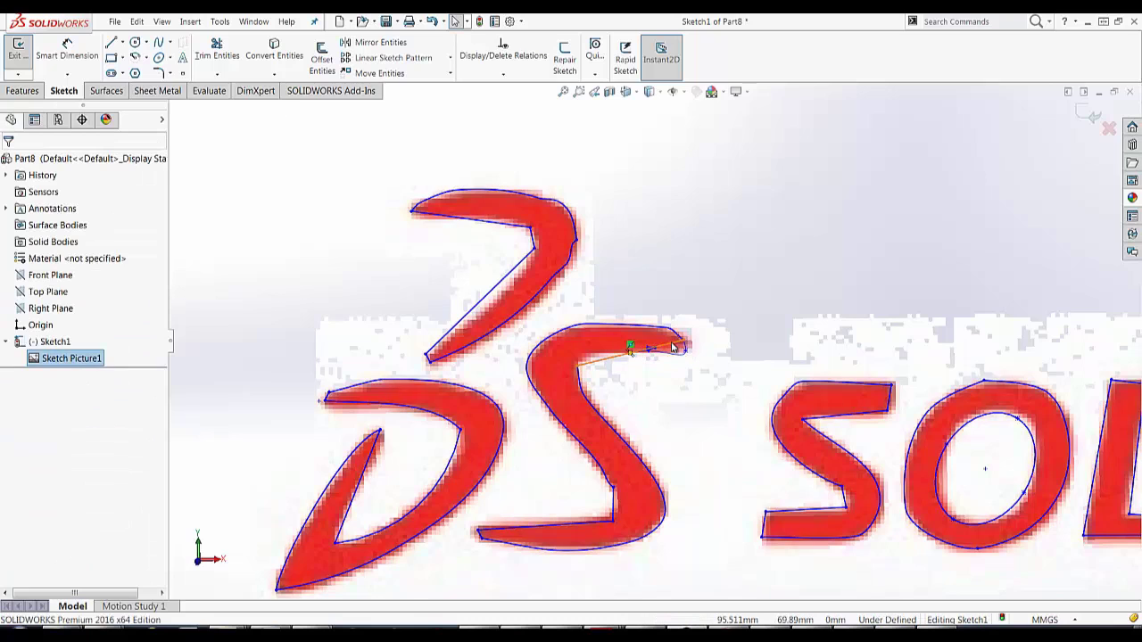
click(657, 344)
key(Escape)
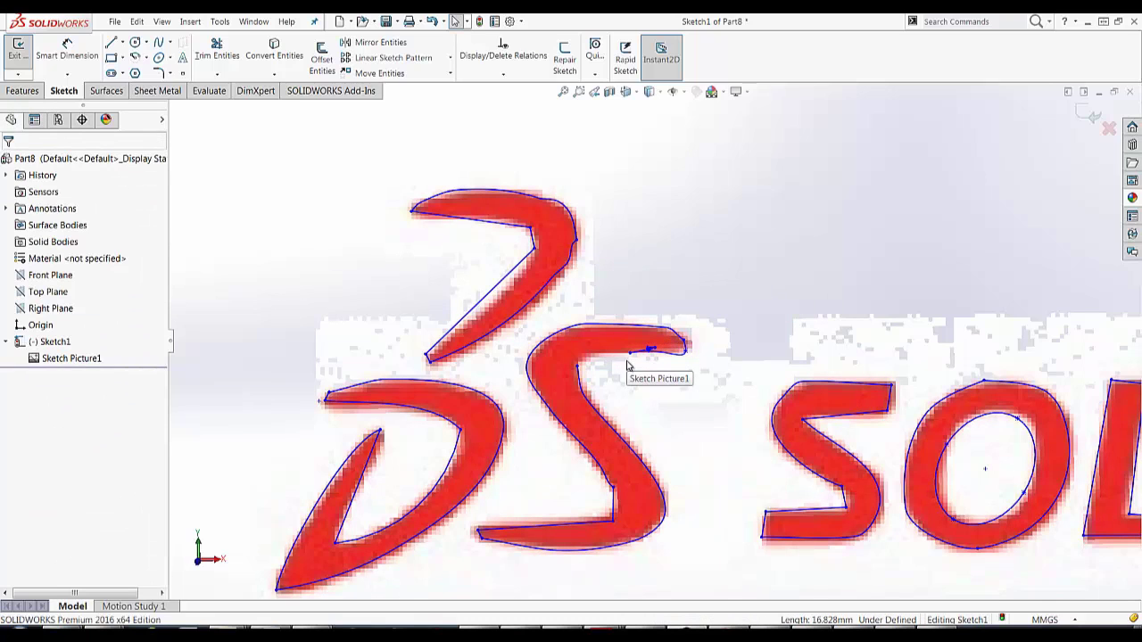
key(l)
key(Escape)
click(637, 357)
key(Escape)
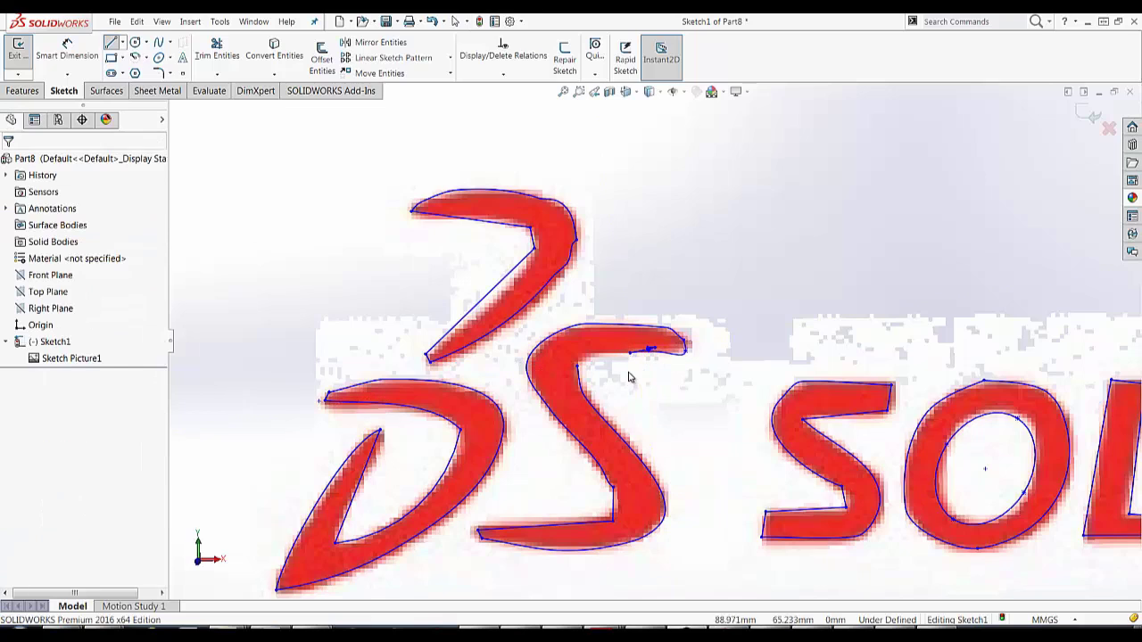
Sketch a new spline on the S stroke and move its point onto the edge.
key(s)
click(683, 451)
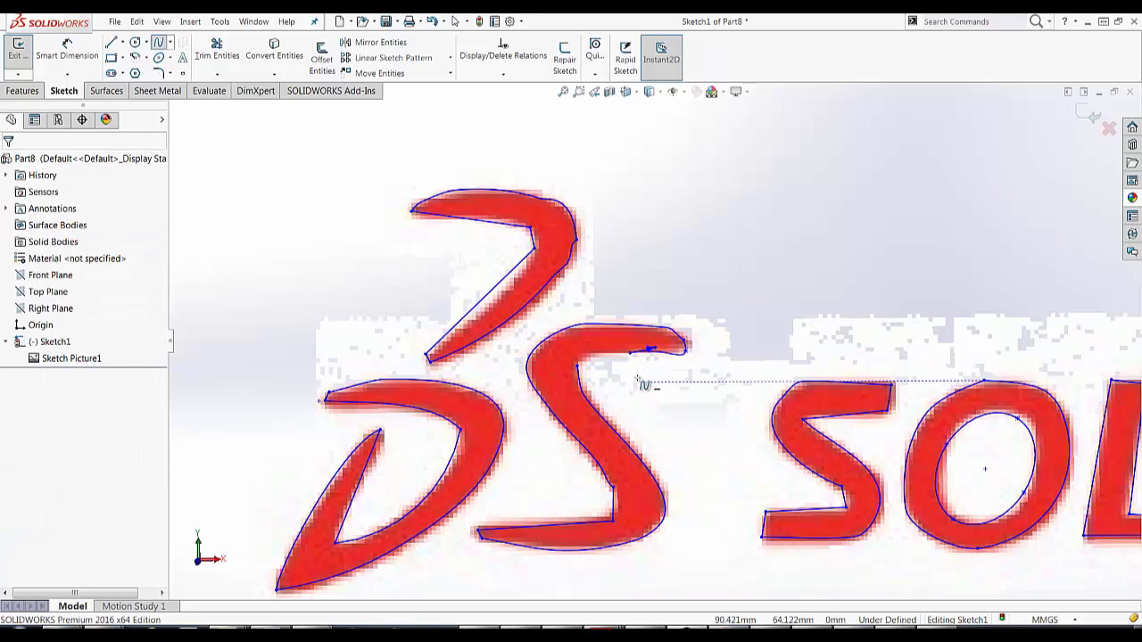
click(586, 358)
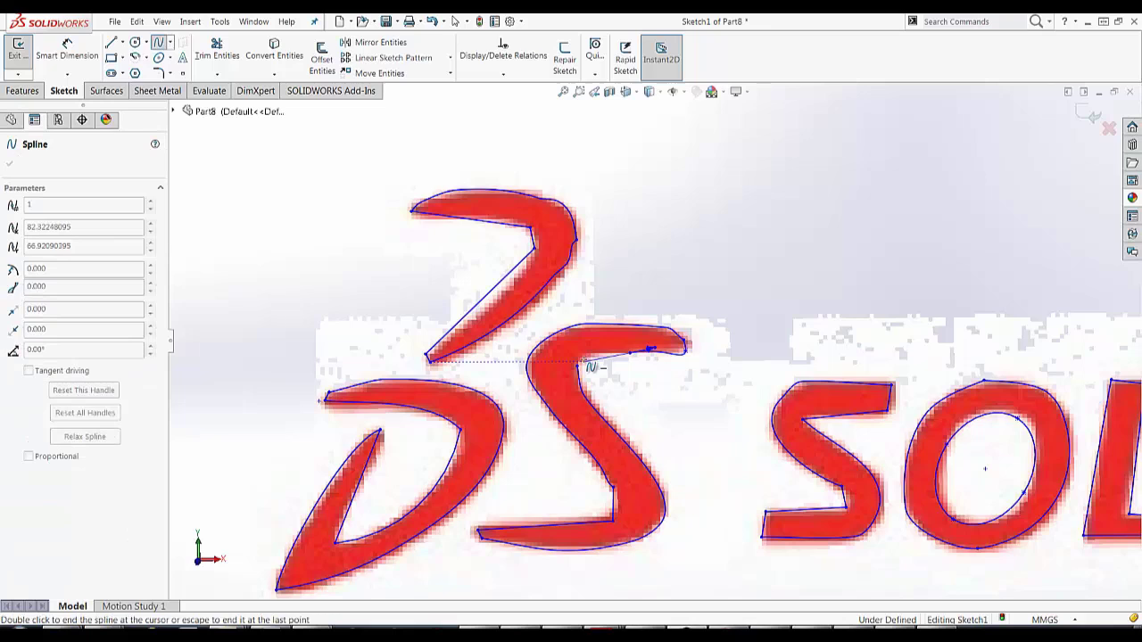
key(Escape)
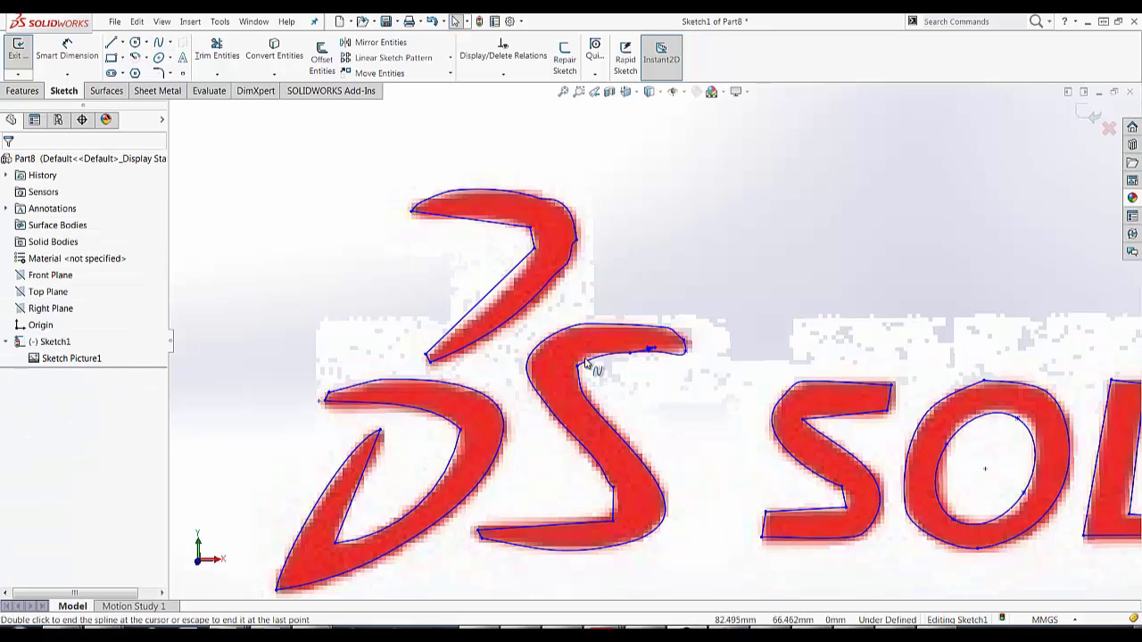
click(591, 358)
drag(591, 357, 590, 354)
Drag the spline points and lower edge so the spline hugs the S tip.
scroll(637, 371, up, 2)
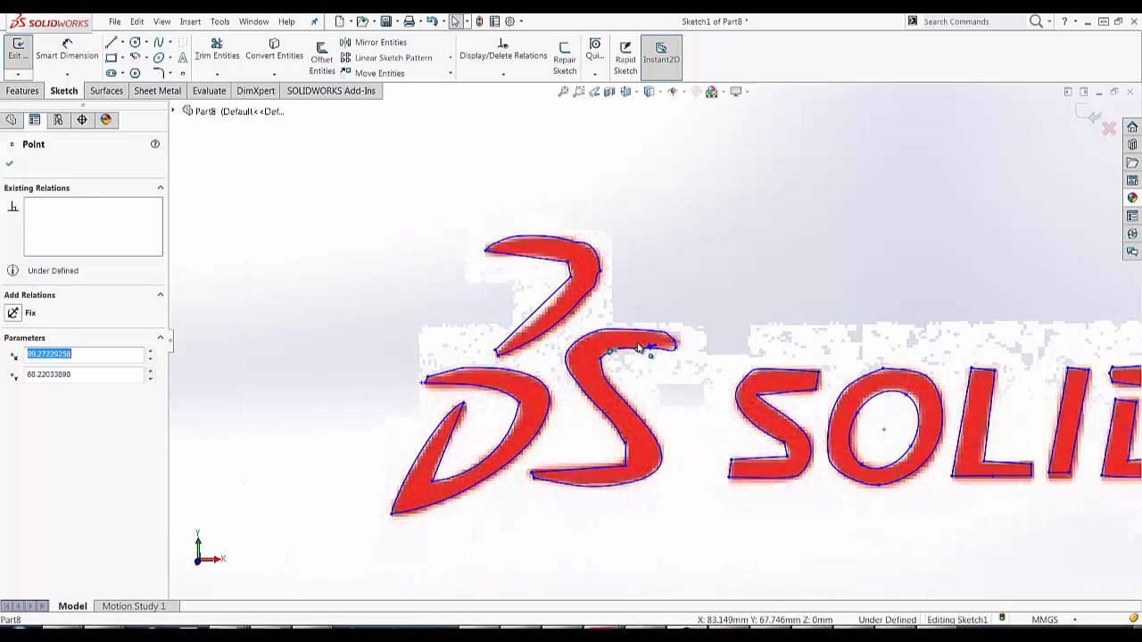
scroll(639, 350, down, 5)
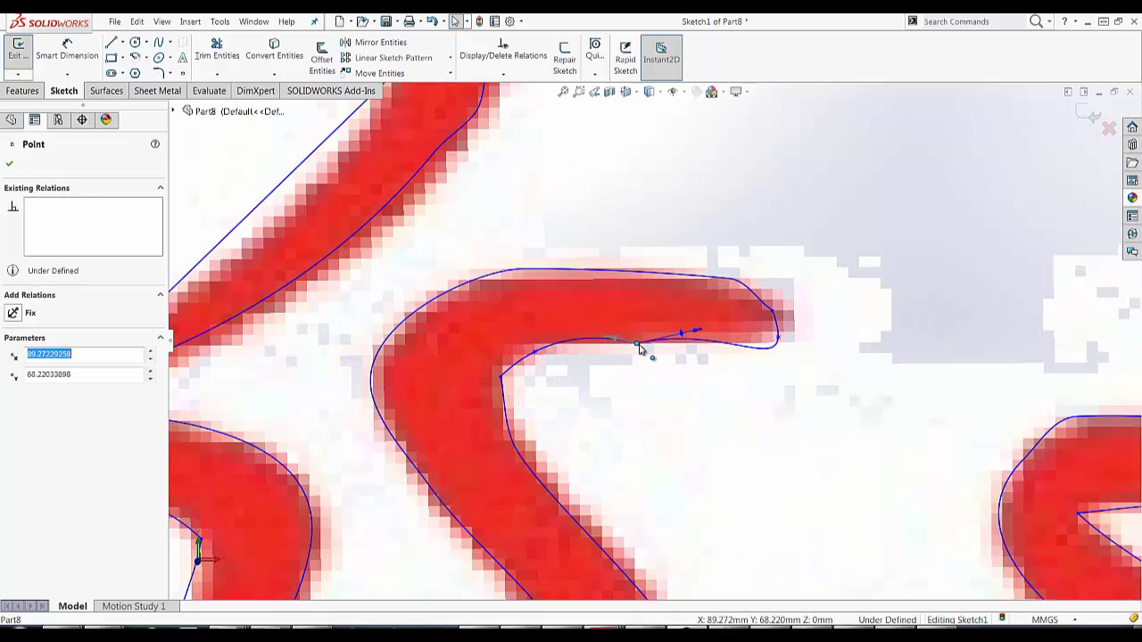
drag(639, 348, 635, 340)
click(697, 332)
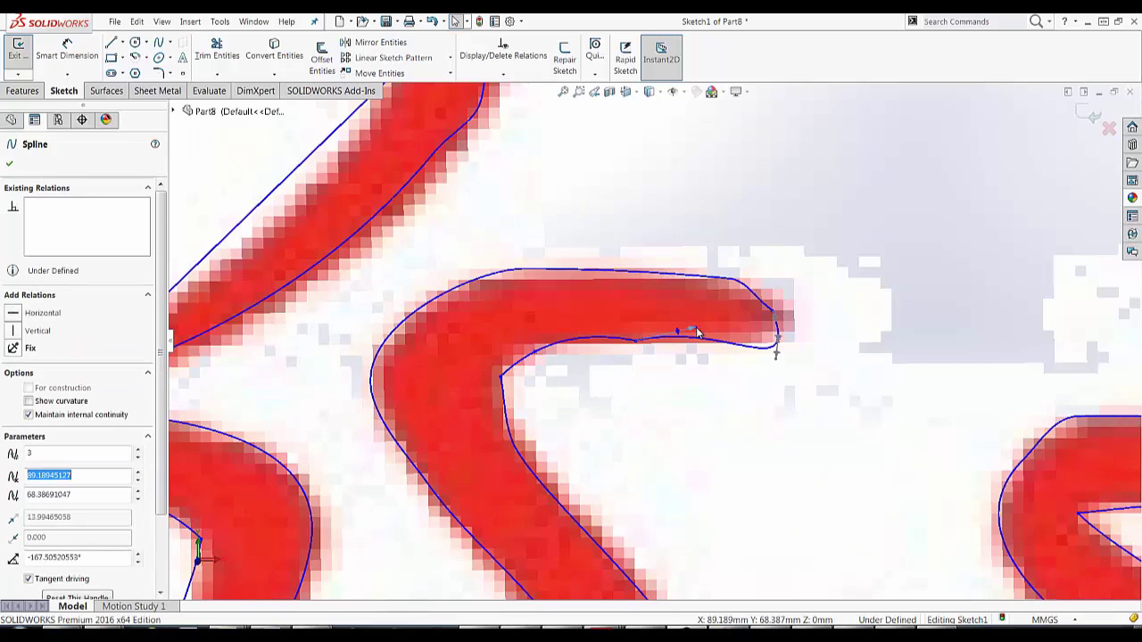
drag(688, 339, 694, 357)
mouse_move(777, 361)
mouse_down()
mouse_move(806, 357)
mouse_move(758, 357)
mouse_up()
scroll(740, 392, up, 5)
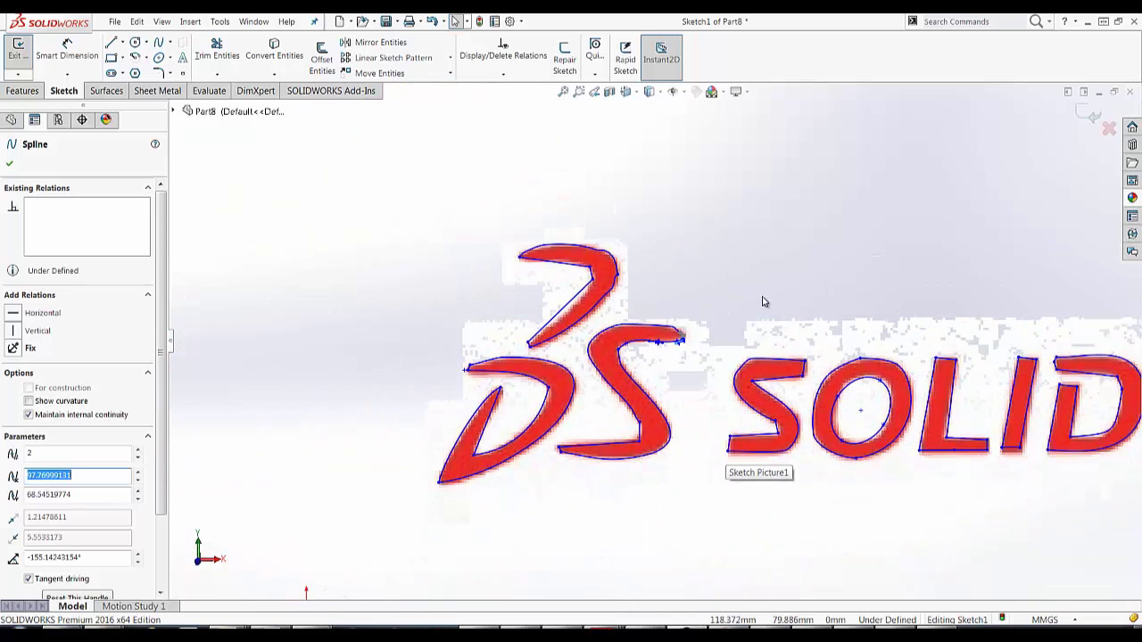
scroll(892, 287, up, 4)
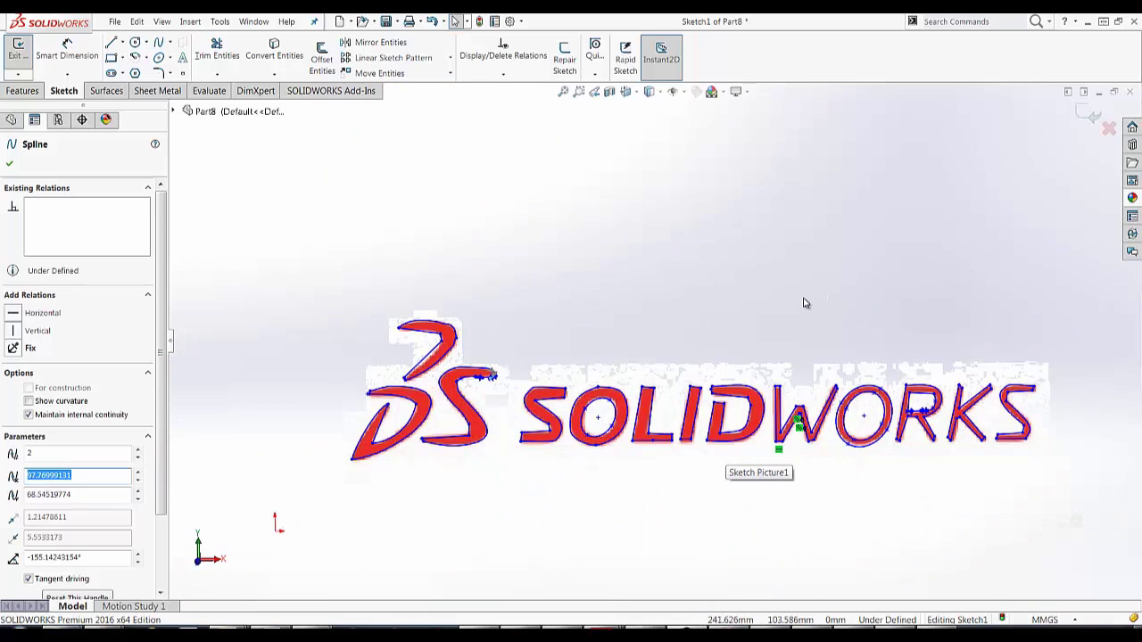
Exit the sketch and suppress Sketch Picture1 to hide the logo image.
middle_drag(803, 300, 803, 349)
click(1090, 116)
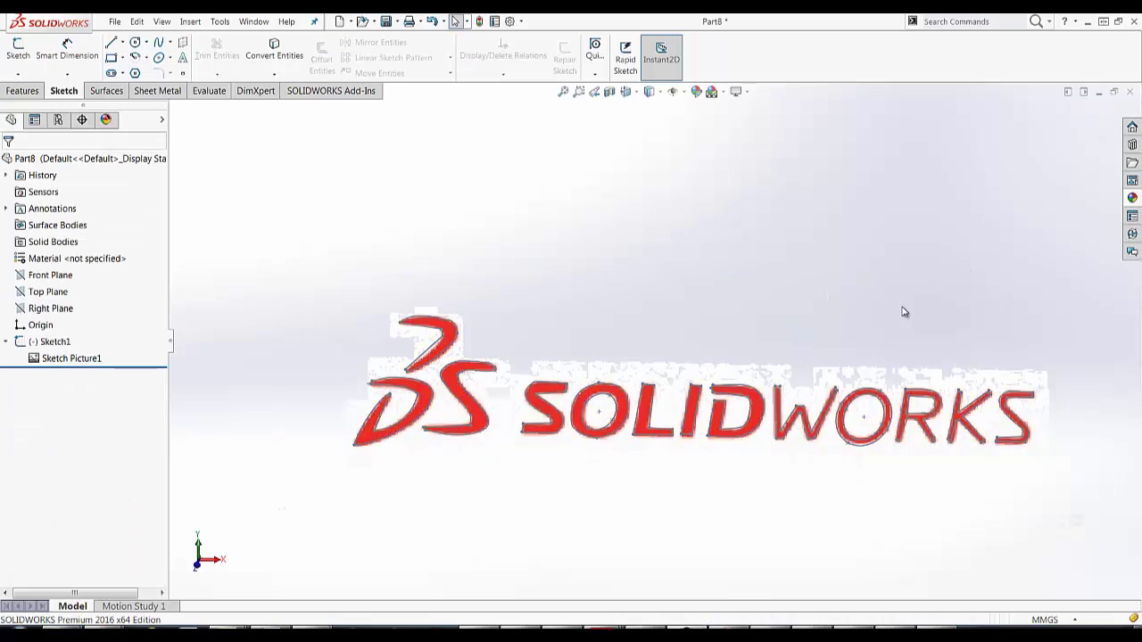
right_click(830, 381)
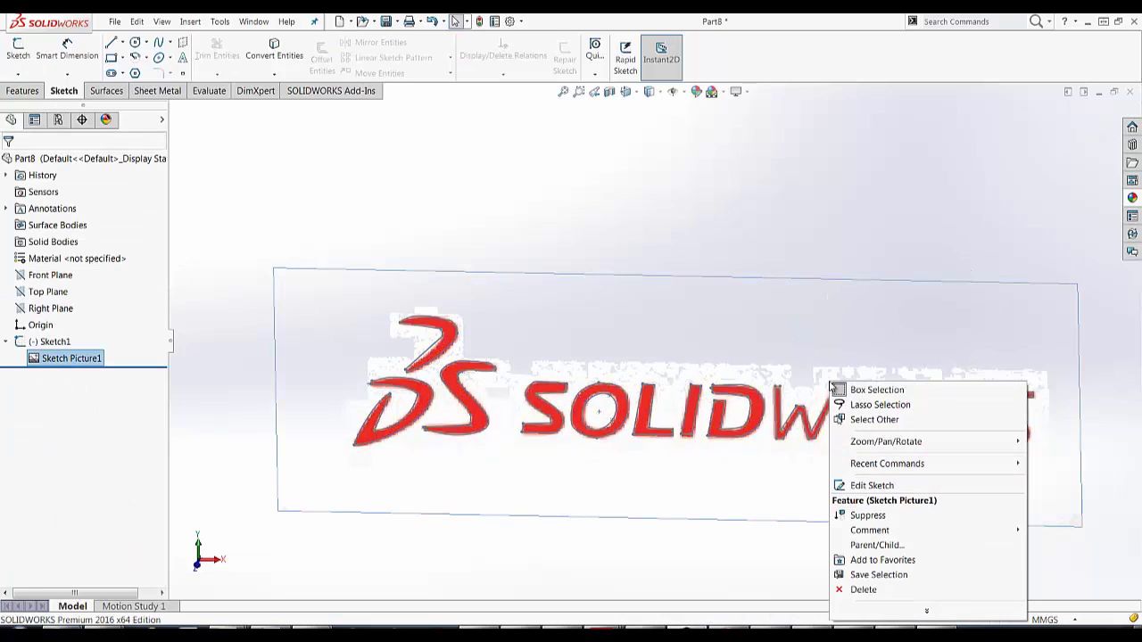
click(867, 514)
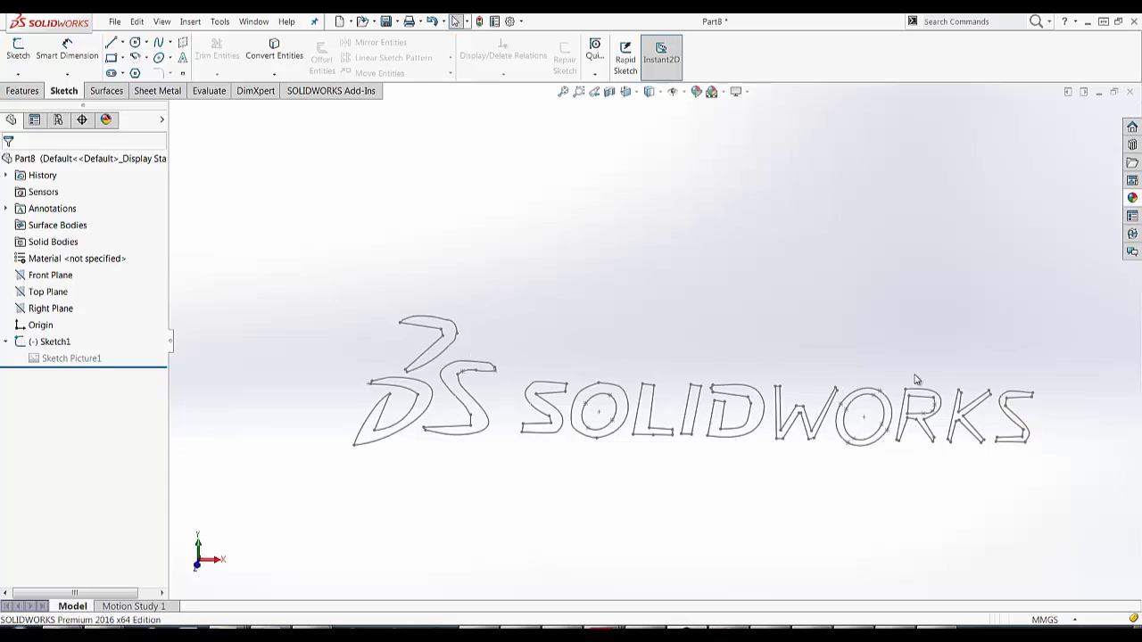
scroll(919, 383, down, 3)
scroll(291, 224, up, 3)
scroll(317, 299, up, 1)
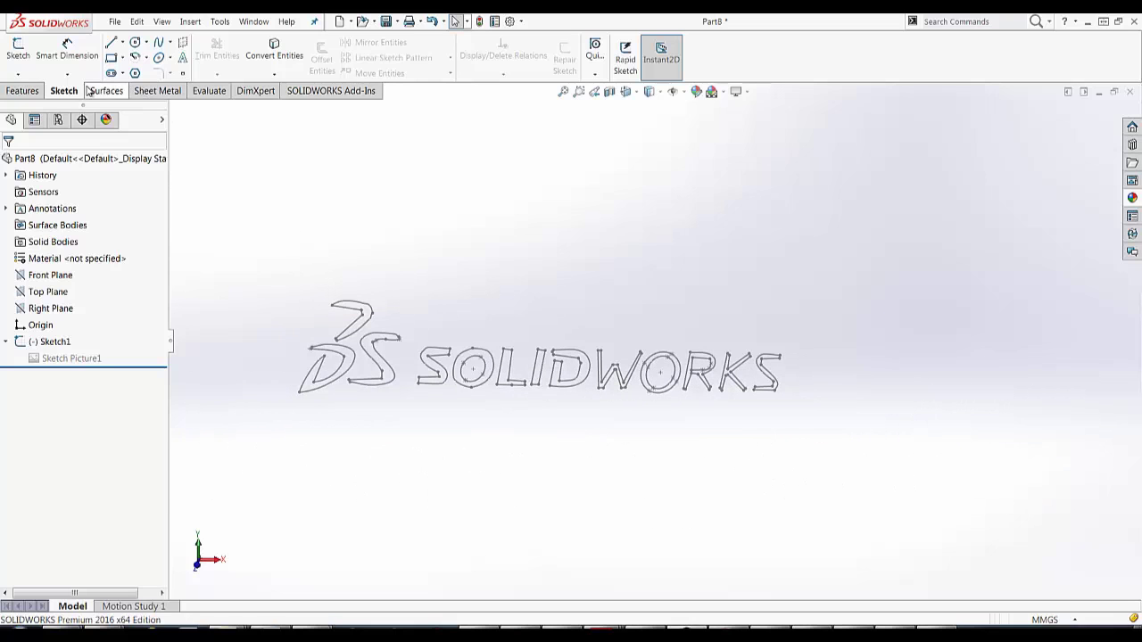
Edit Sketch1 and extrude it 10 mm as Extruded Boss/Base.
right_click(64, 339)
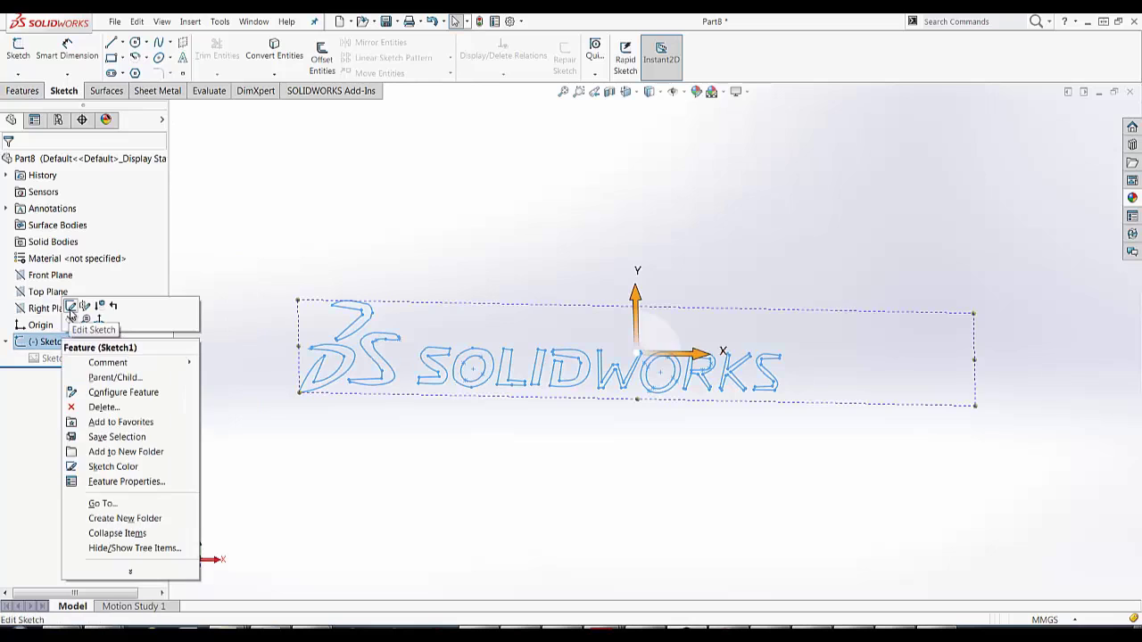
click(71, 306)
click(25, 90)
click(25, 57)
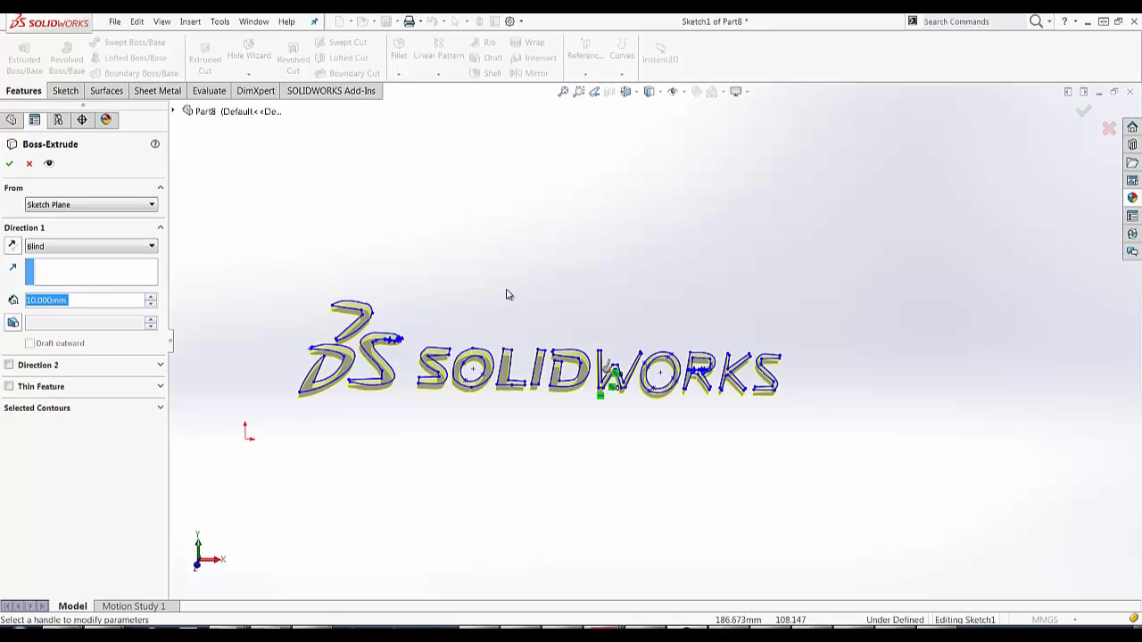
click(9, 164)
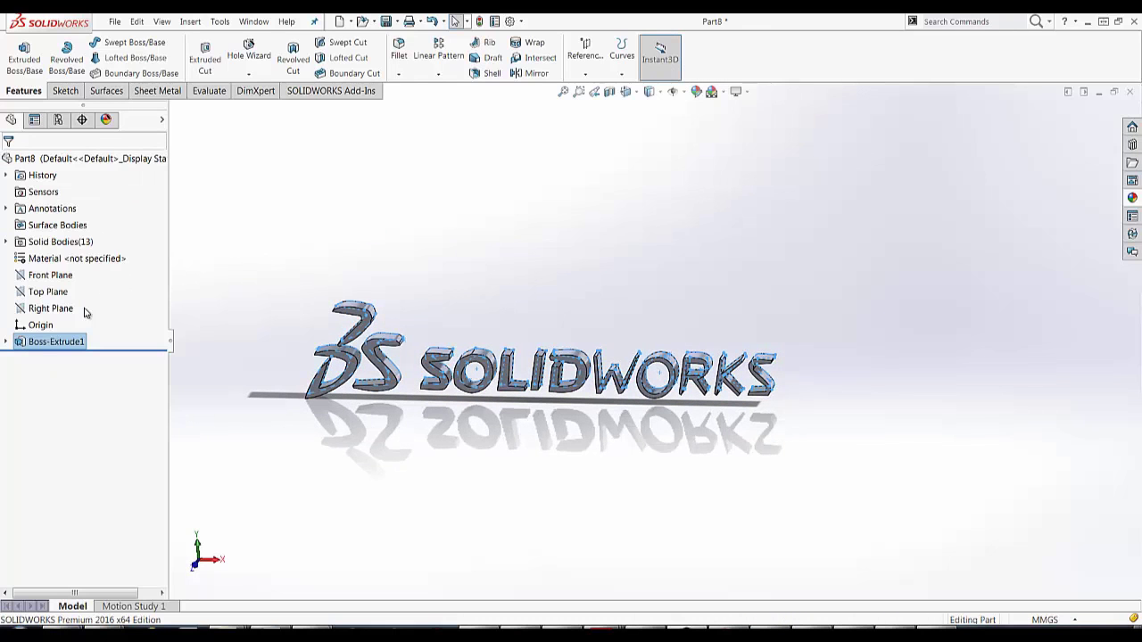
Add the red swatch appearance to the whole part from the Appearances list.
click(105, 120)
right_click(52, 290)
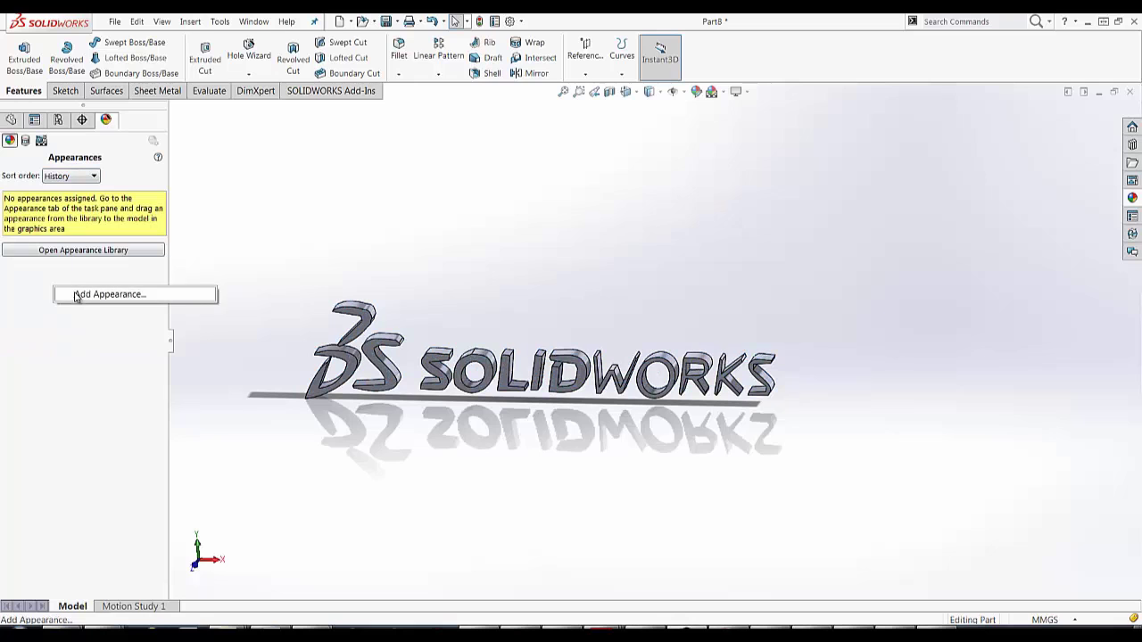
click(80, 296)
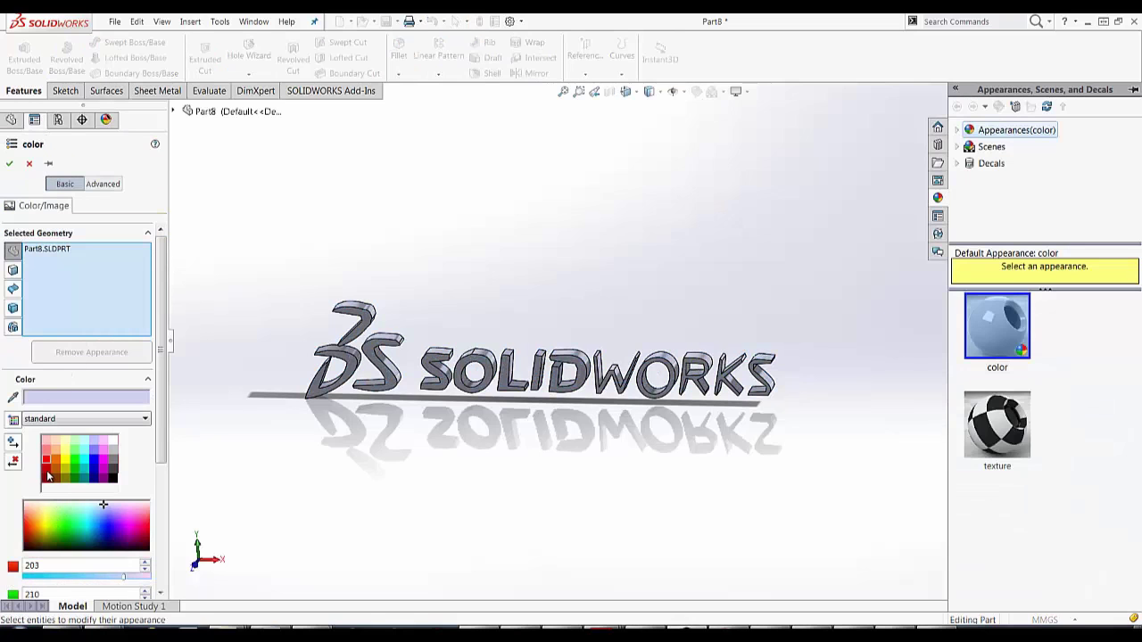
click(46, 460)
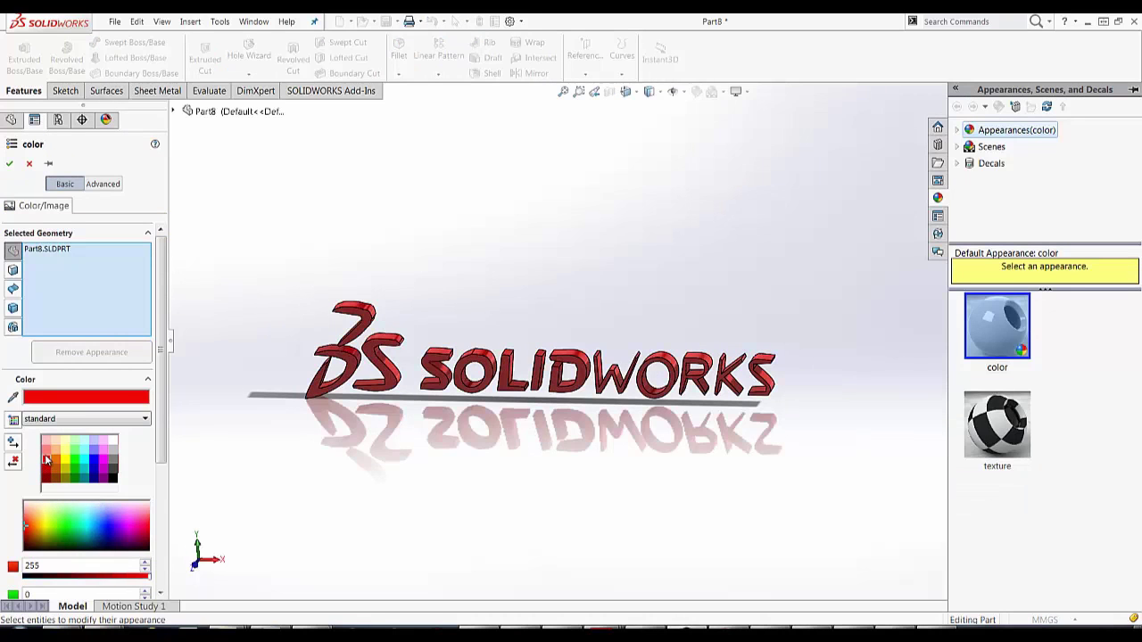
click(9, 164)
middle_drag(597, 302, 646, 489)
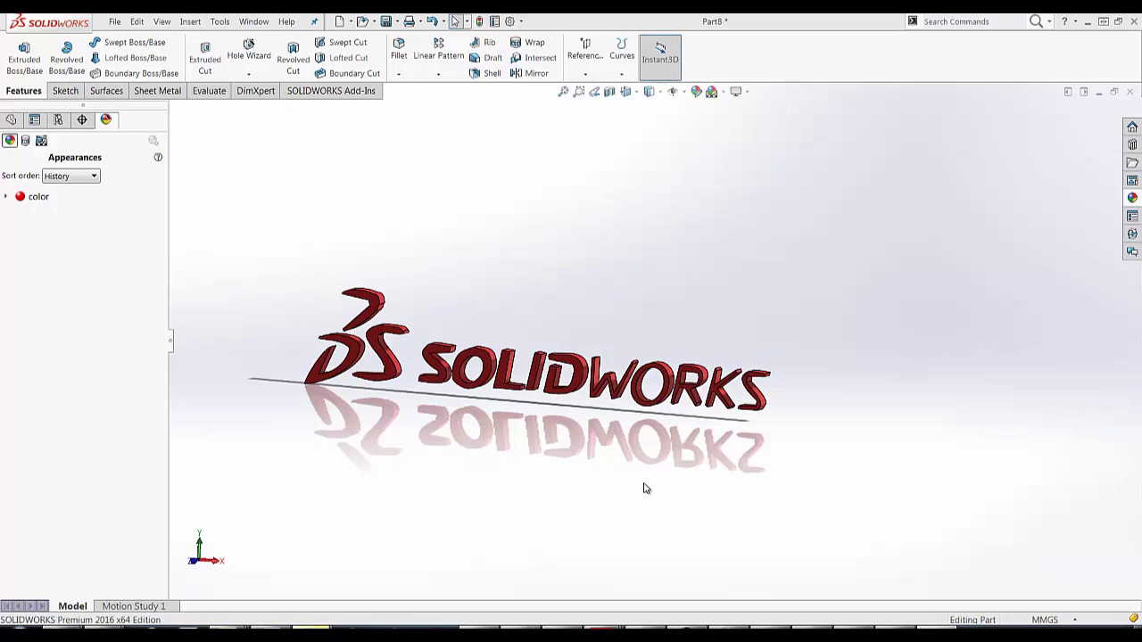